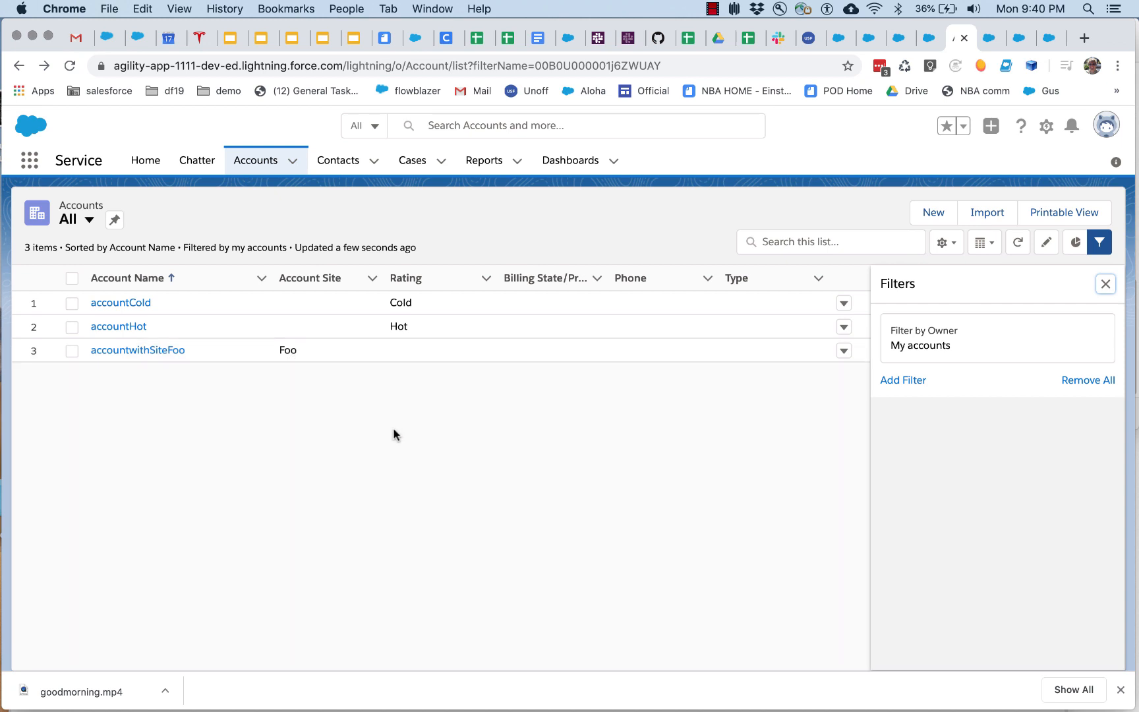
Switch to the Demo_SOQLBuilder flow and look over its Execute SOQL action and Output Console screen
click(986, 39)
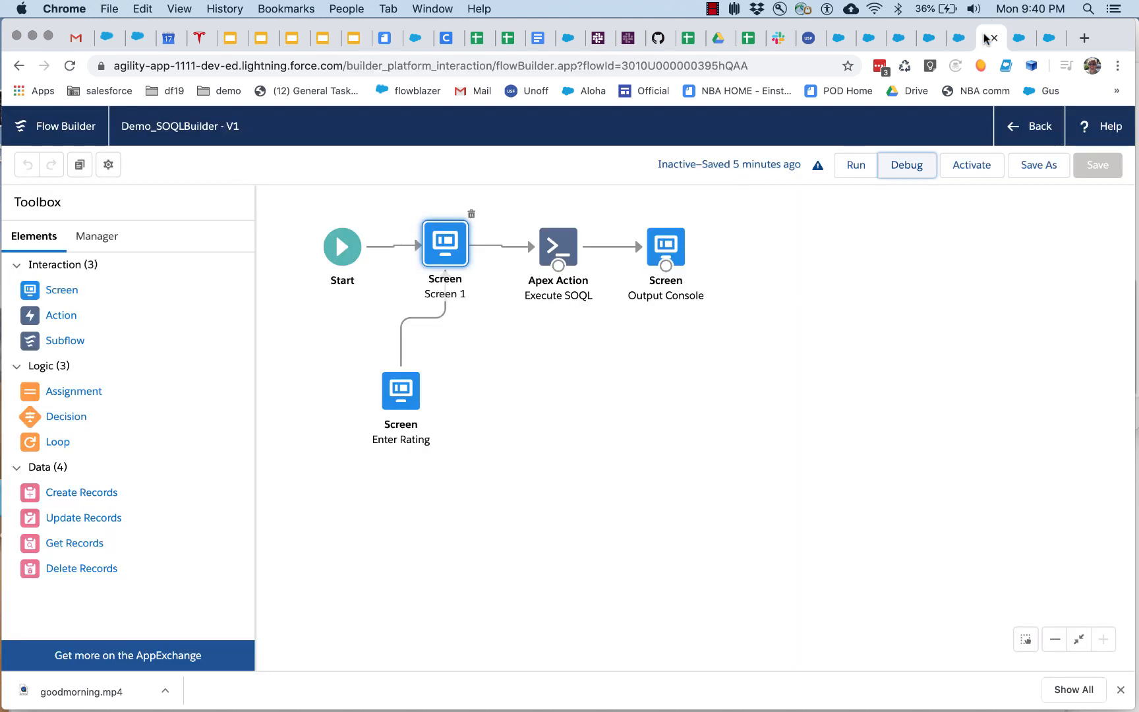
click(571, 244)
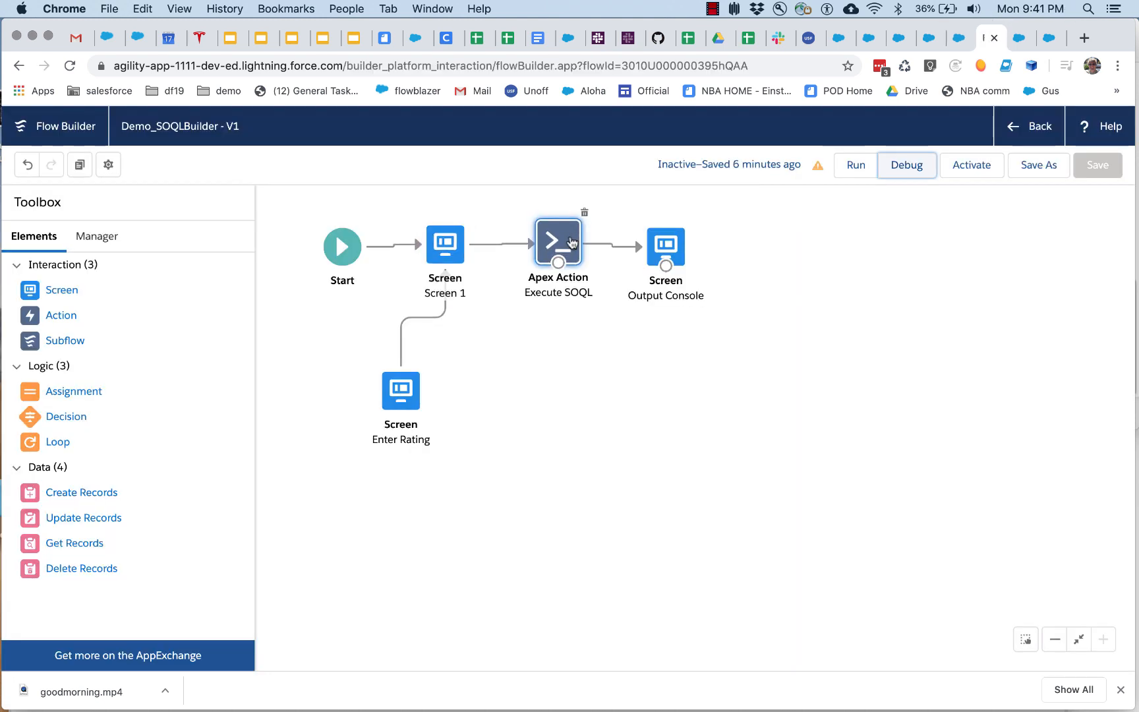
click(663, 245)
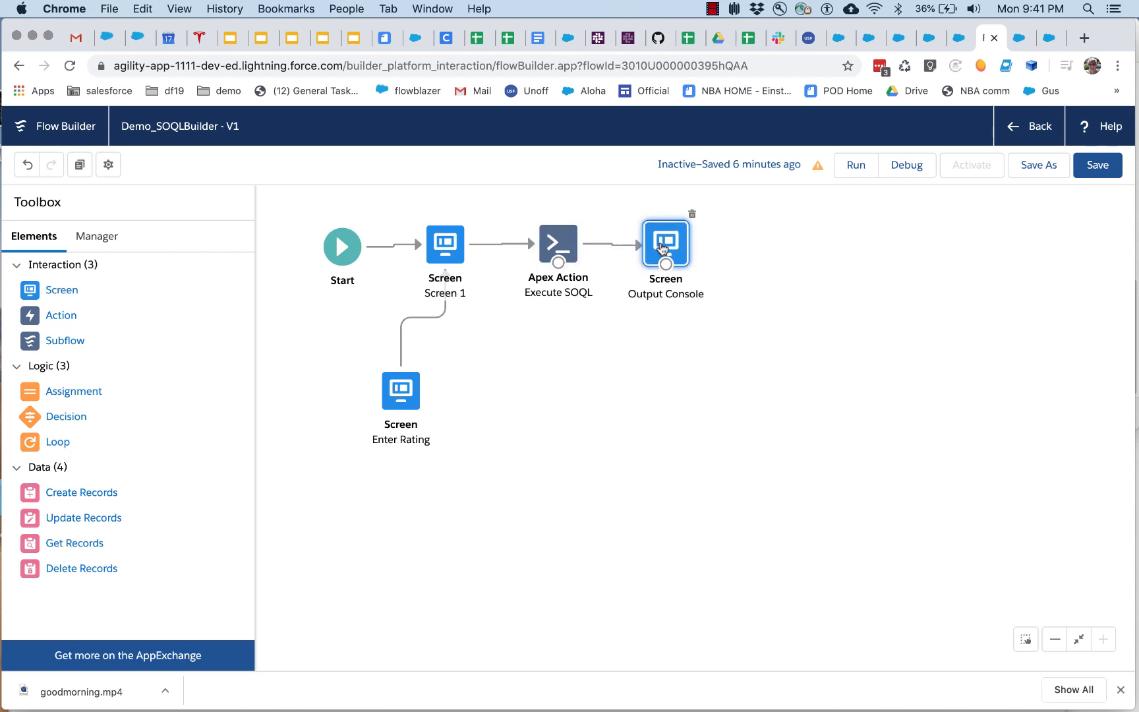
drag(662, 245, 662, 244)
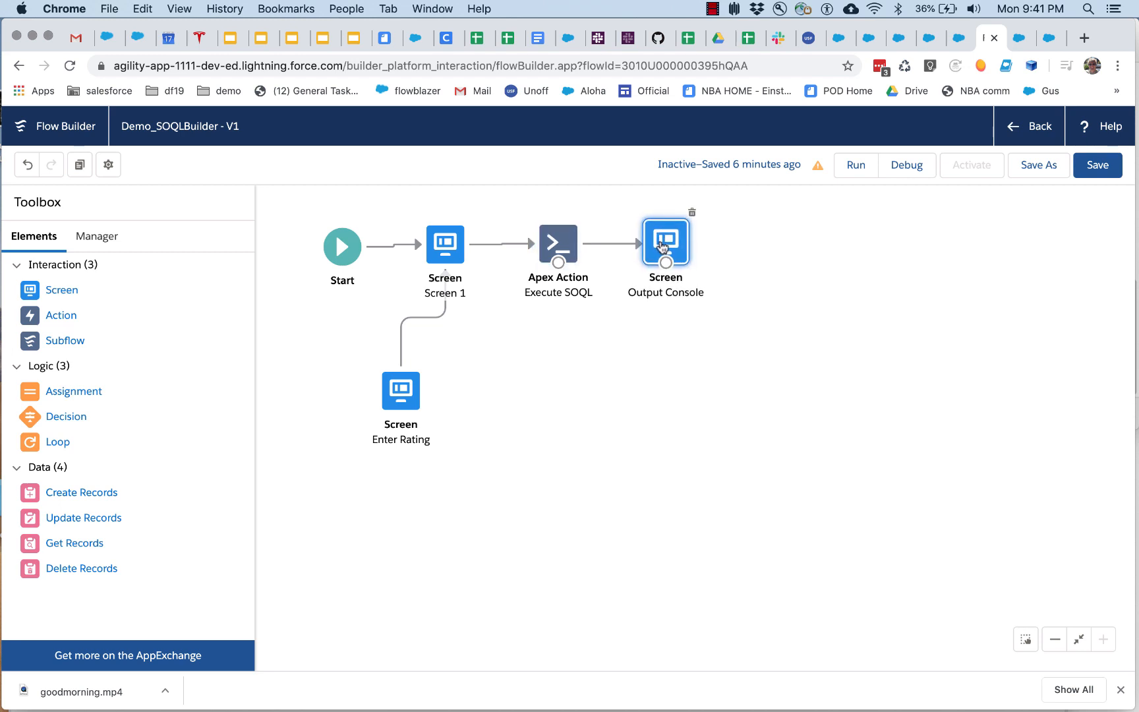
In the flow's debug run, query the Account object for Account Number, Account Source, Annual Revenue, Billing Address and Billing Geocode Accuracy
click(1016, 33)
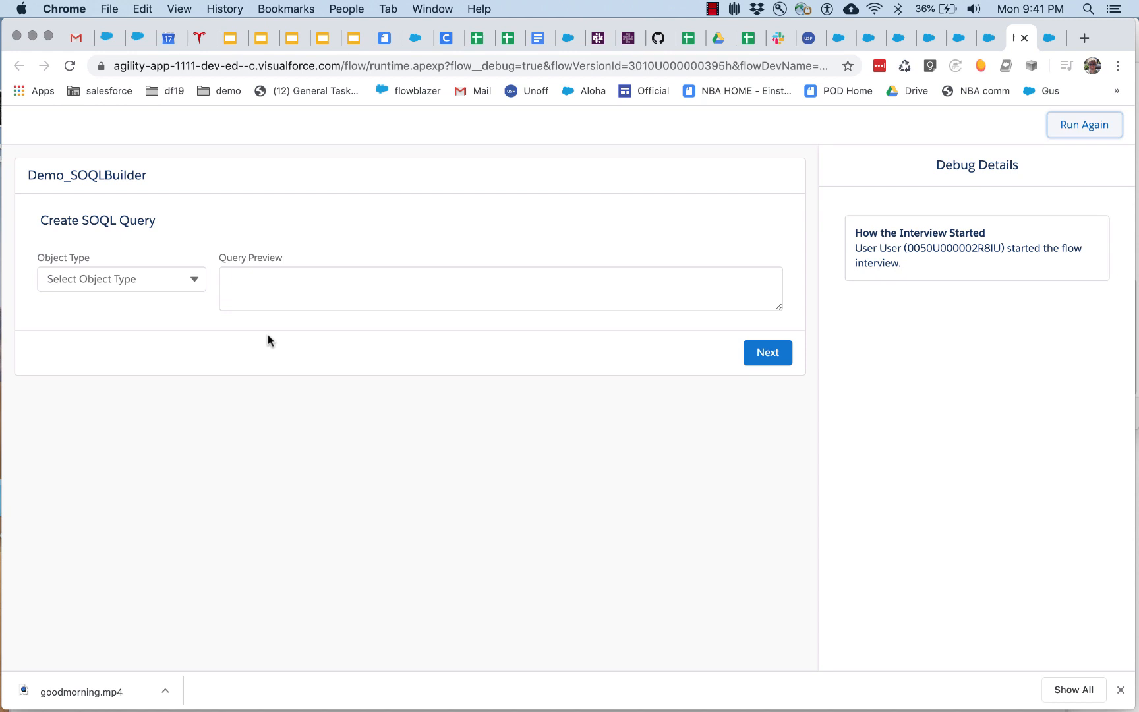
click(176, 274)
click(139, 318)
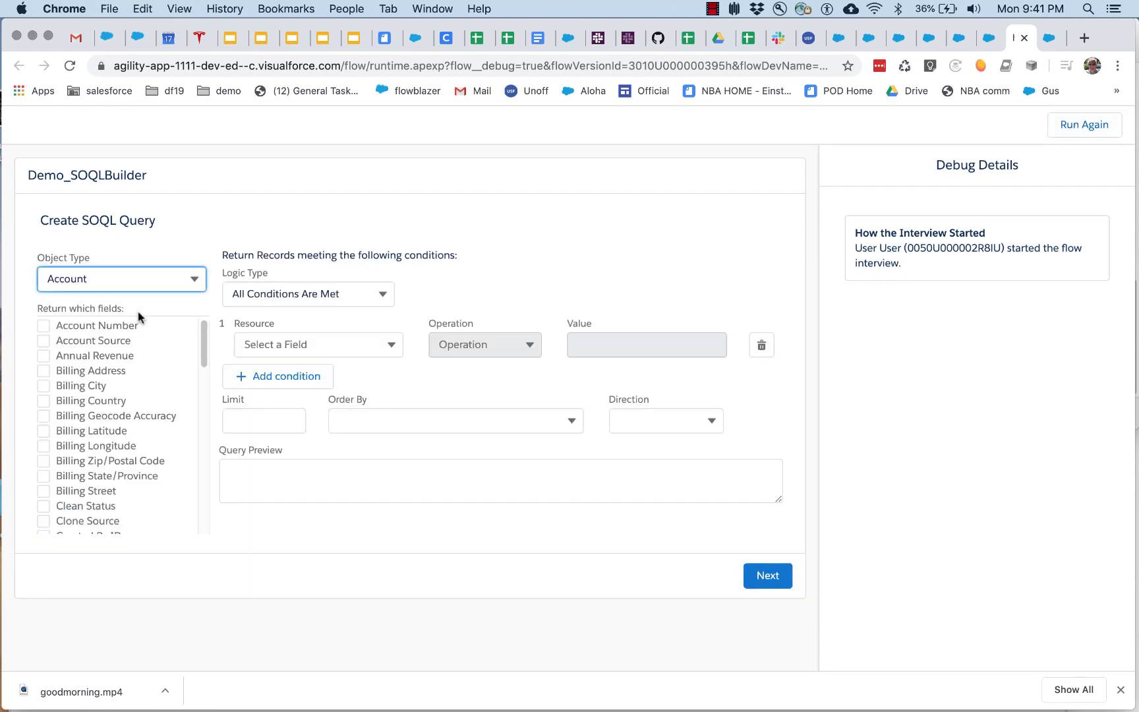
click(44, 327)
click(44, 340)
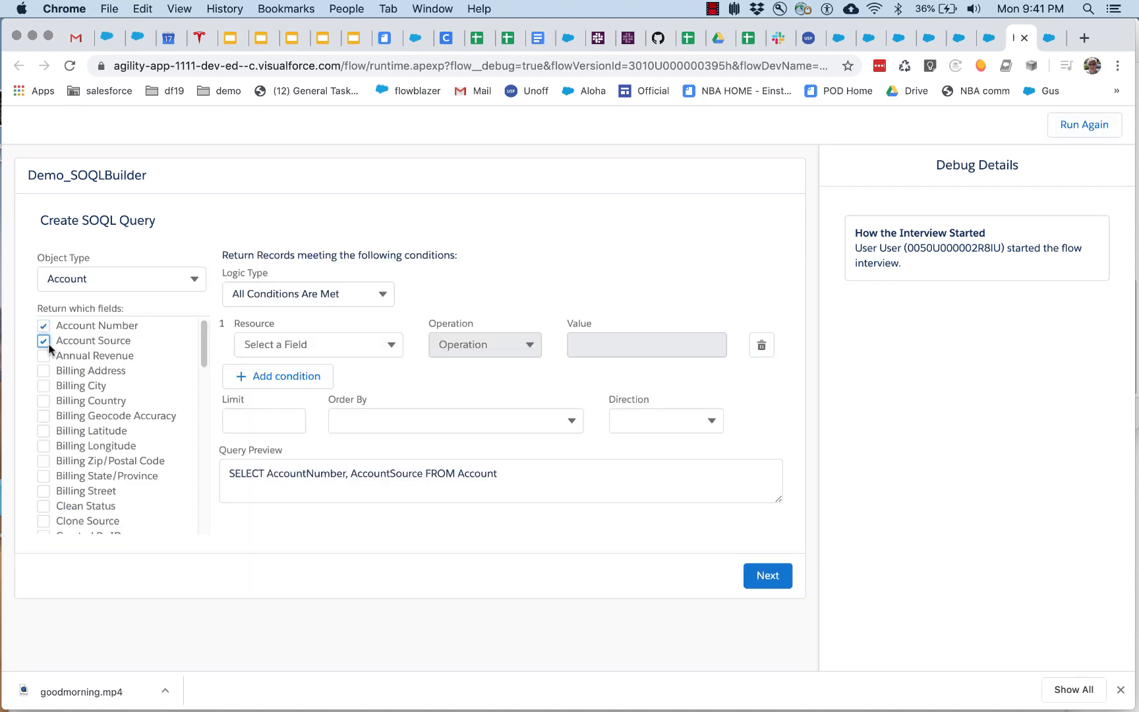
click(44, 356)
click(43, 370)
click(43, 415)
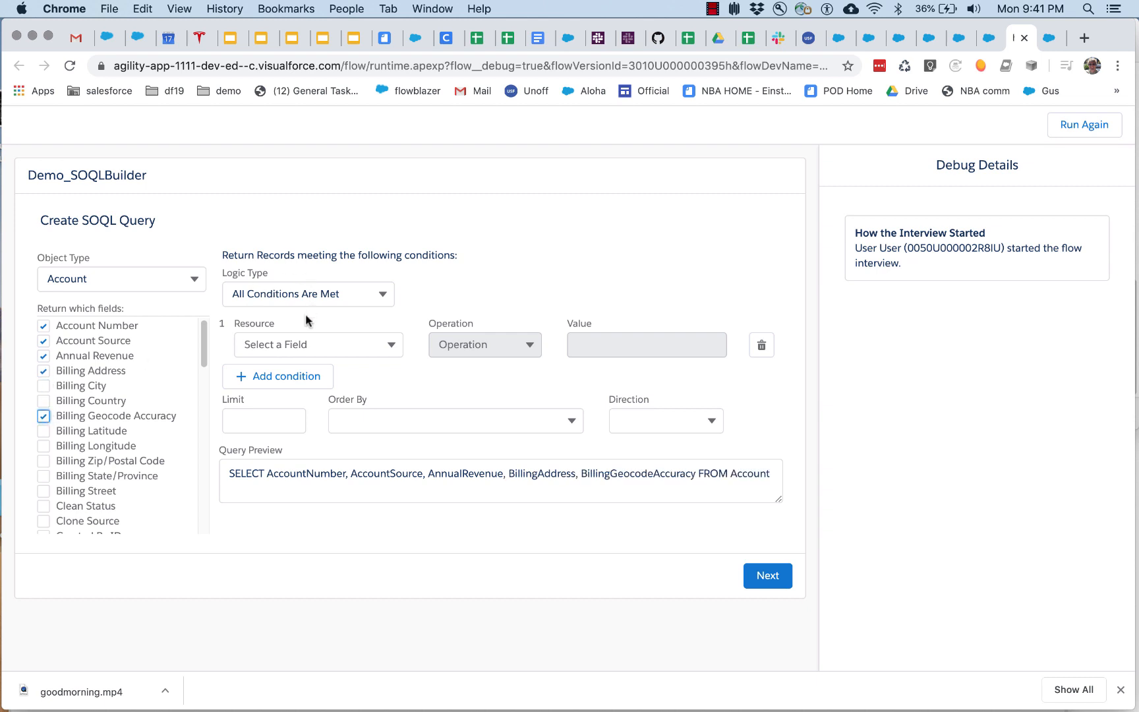
Set the first query condition to Account Rating equals Hot
click(288, 343)
scroll(302, 476, down, 10)
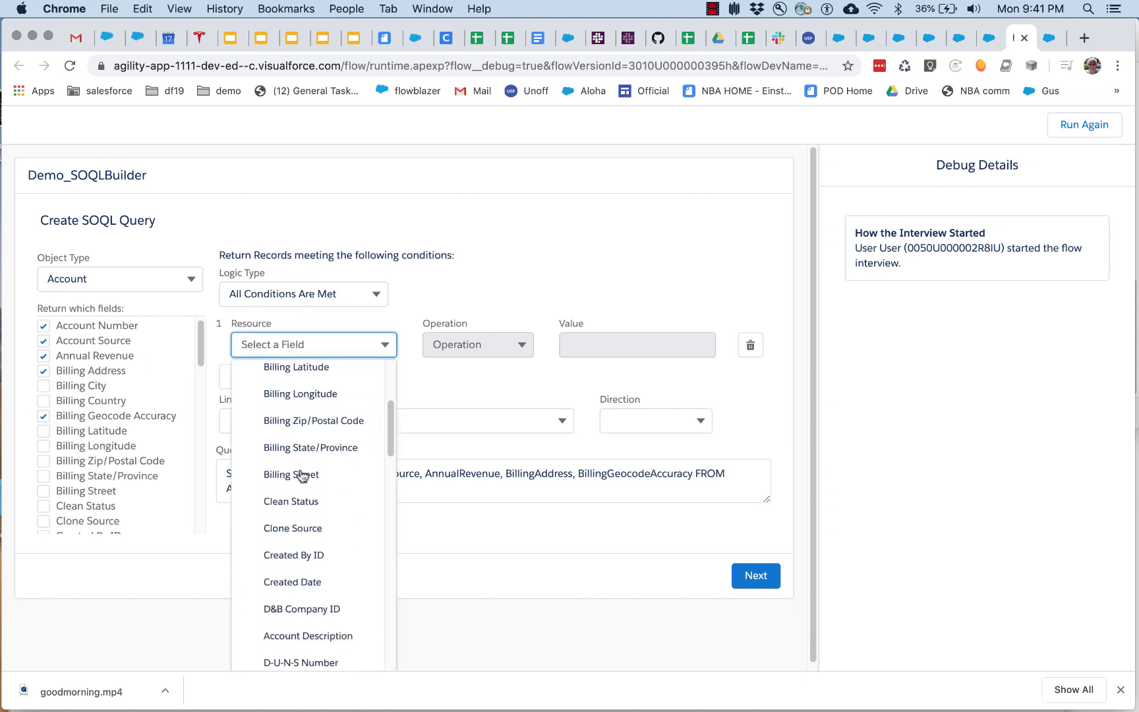
scroll(302, 476, down, 10)
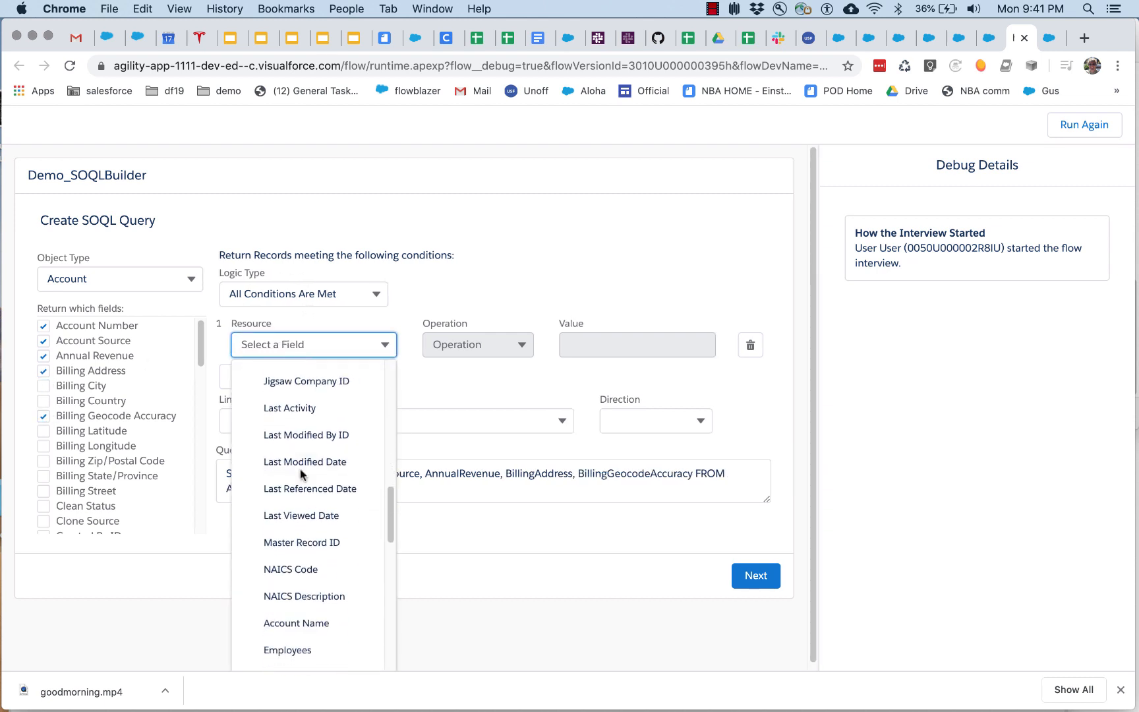
scroll(302, 476, down, 3)
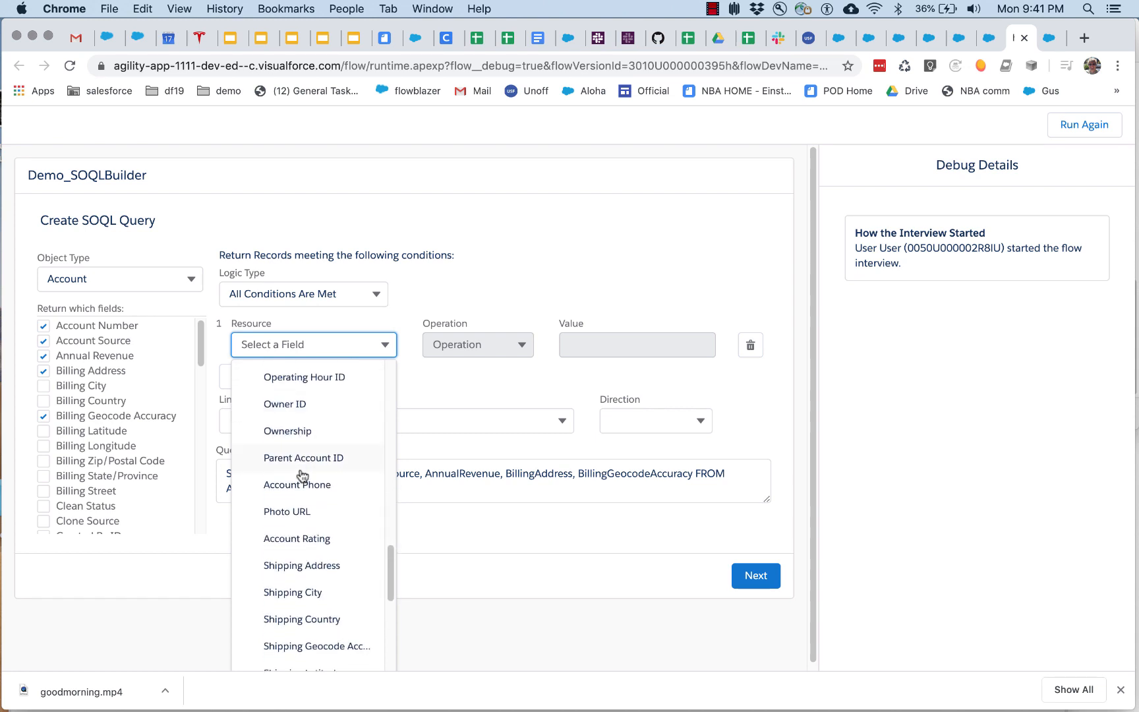
click(290, 537)
click(628, 338)
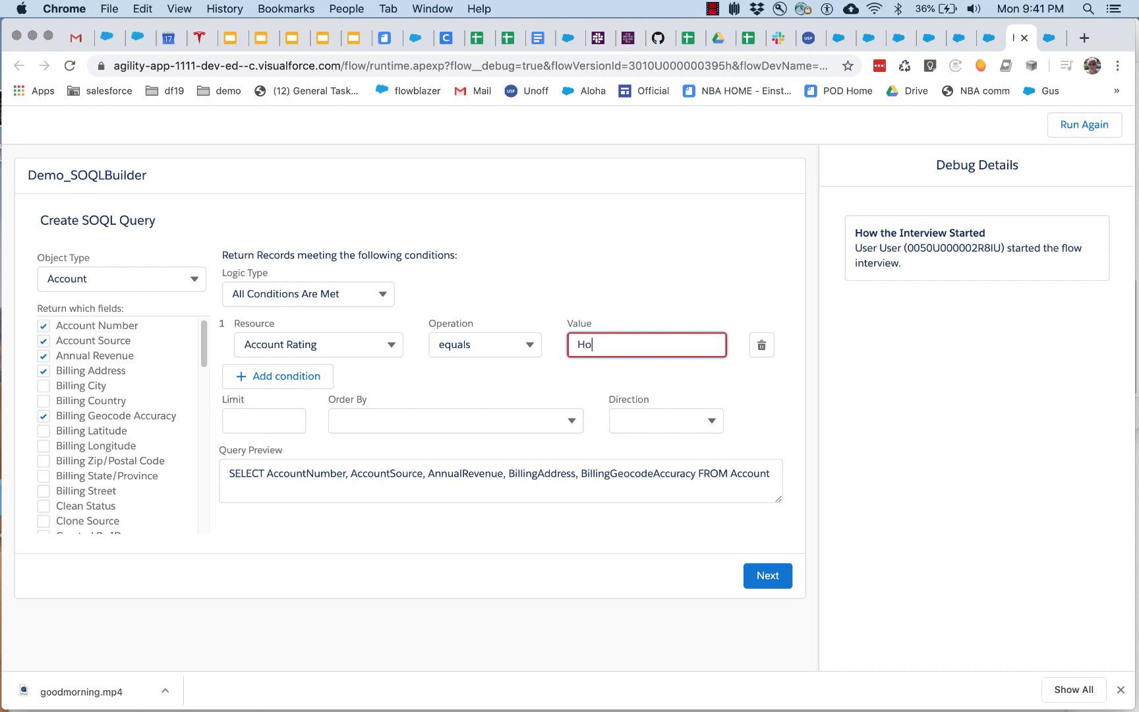
Limit the query to 100 records ordered by Created Date with direction ASC, and run it
click(283, 420)
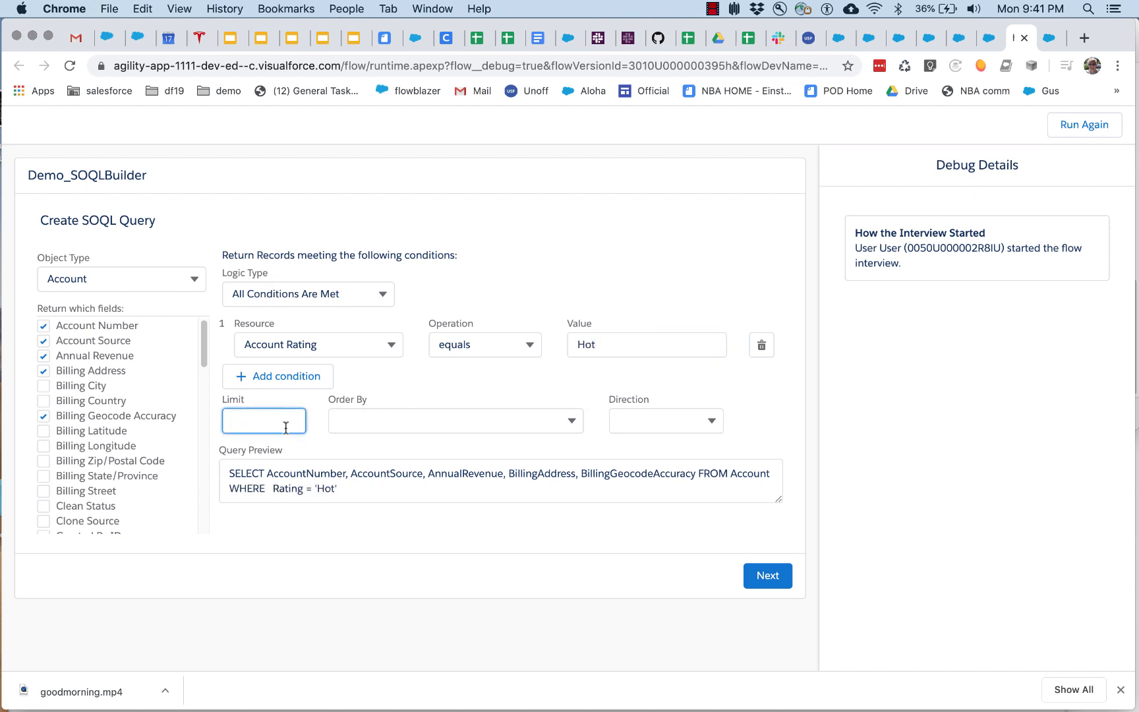
text(100)
click(405, 420)
scroll(422, 547, down, 5)
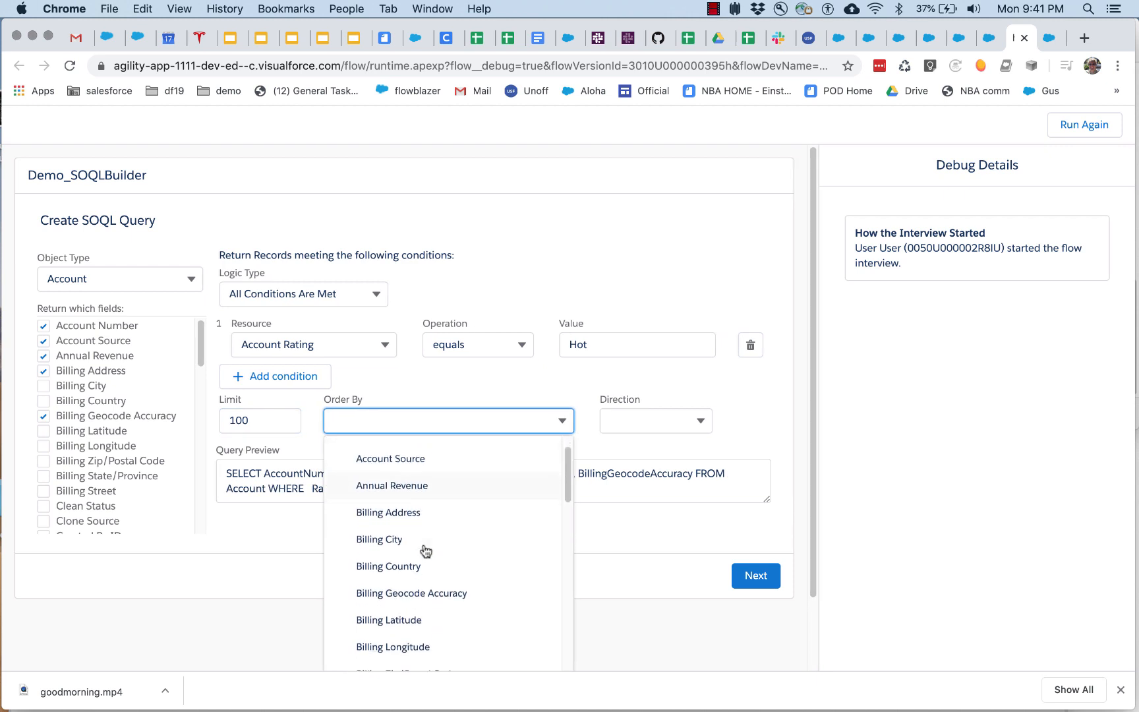
scroll(421, 546, down, 5)
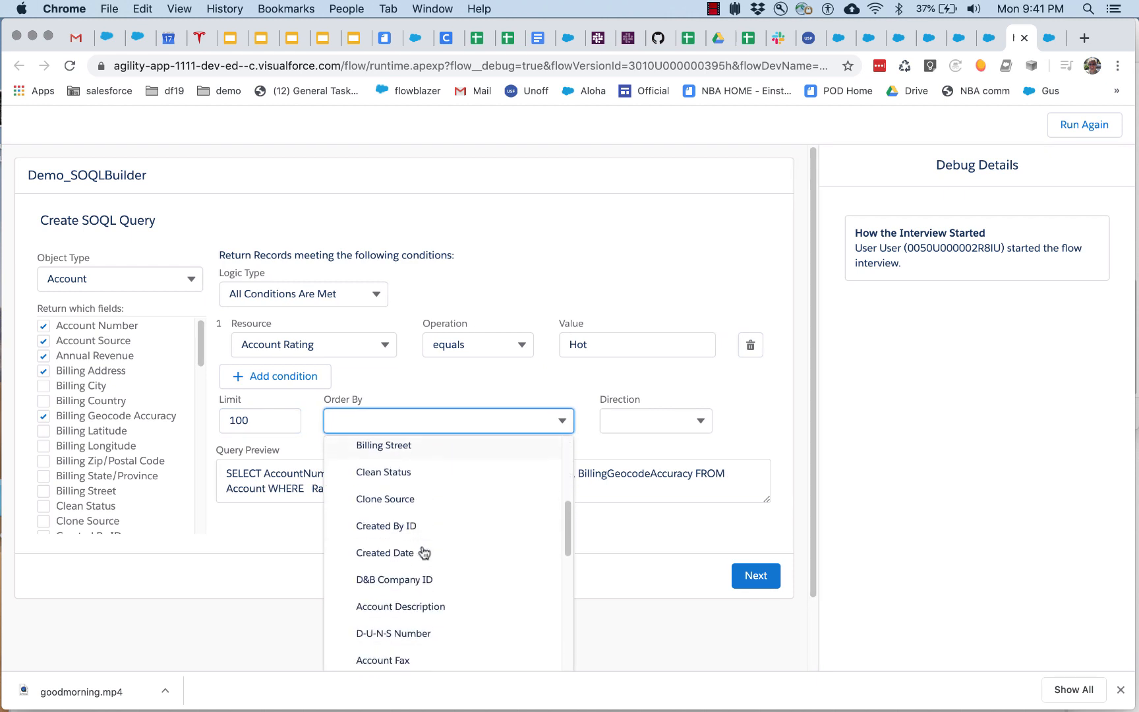
click(422, 546)
click(697, 422)
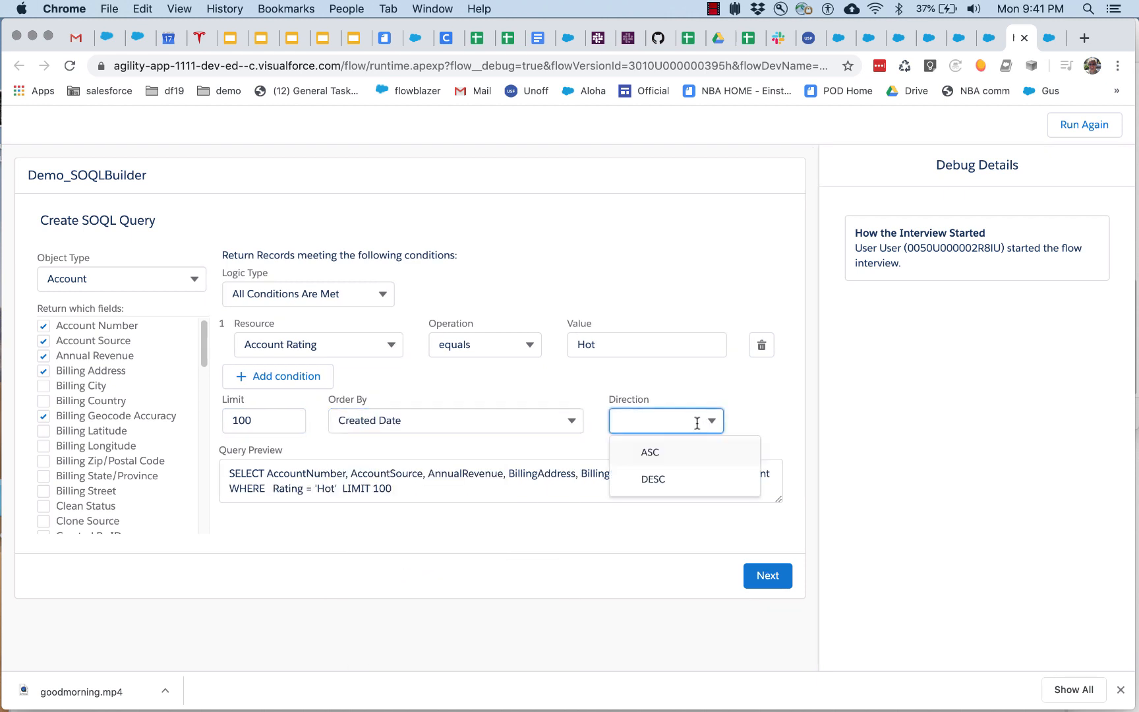
click(659, 454)
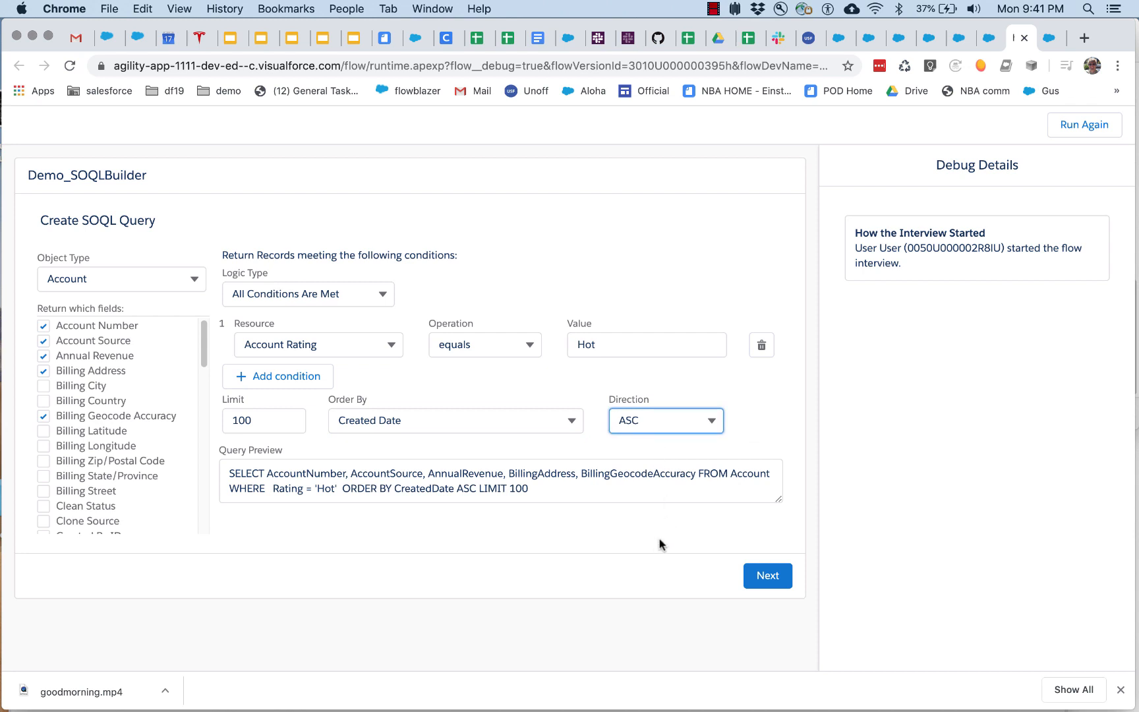
click(762, 576)
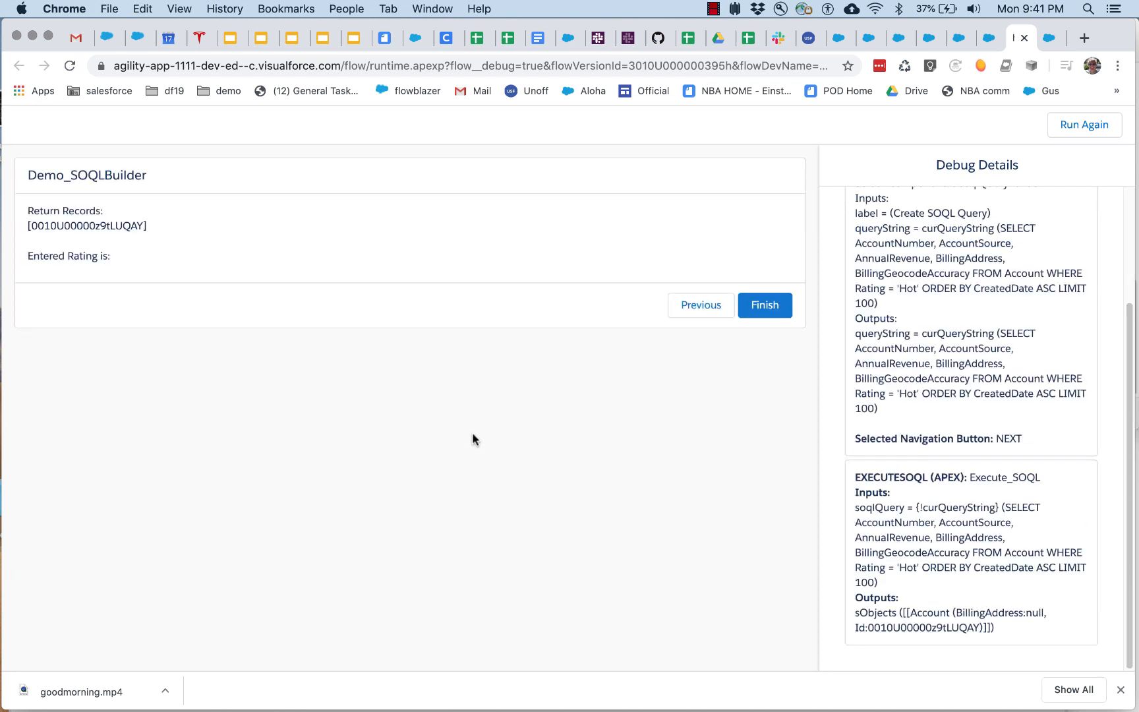
Compare the returned record ID with the accountHot record opened from the accounts list
drag(151, 230, 25, 229)
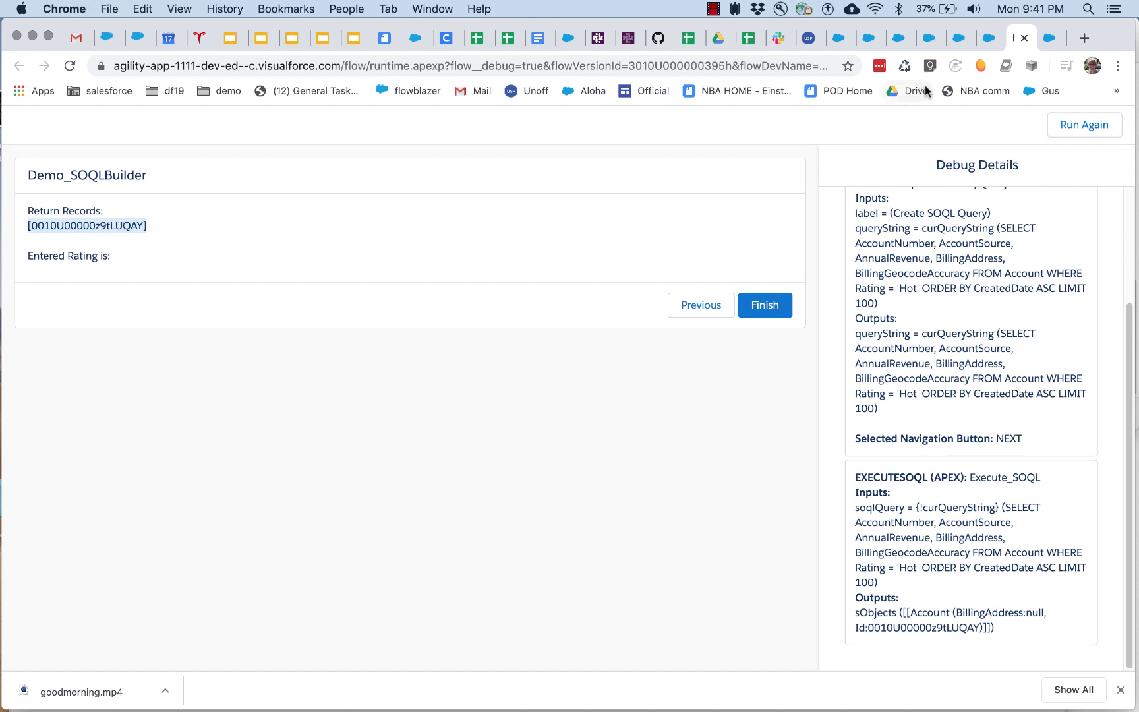
click(988, 41)
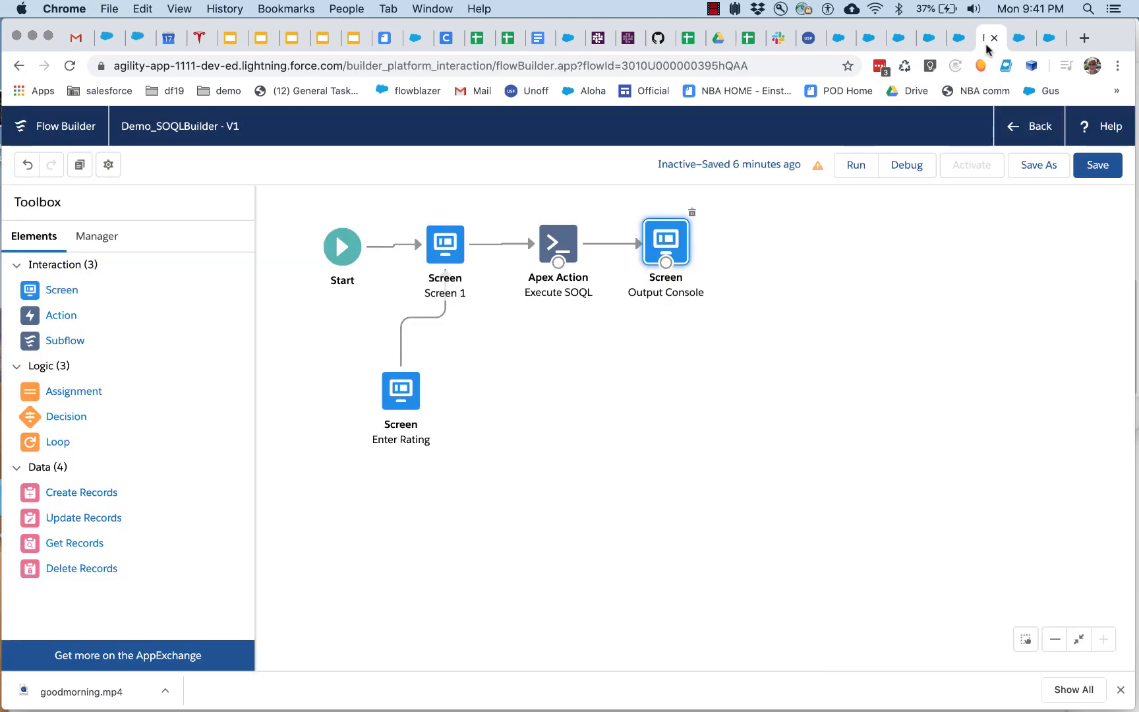
click(970, 42)
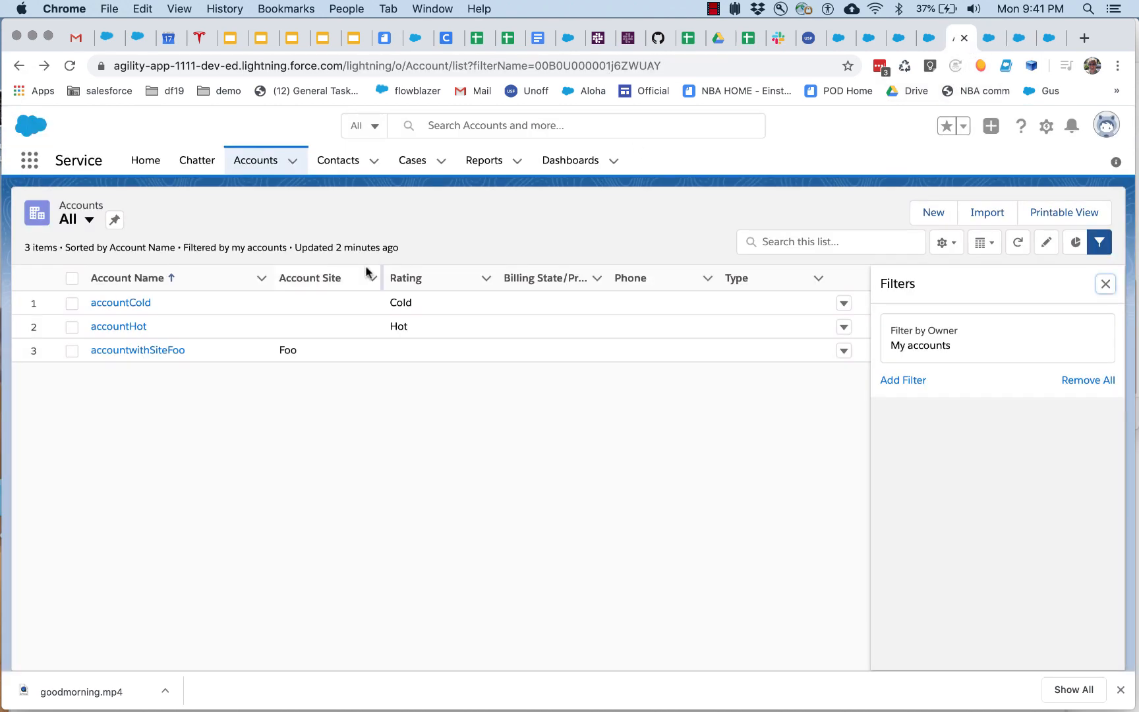
click(140, 326)
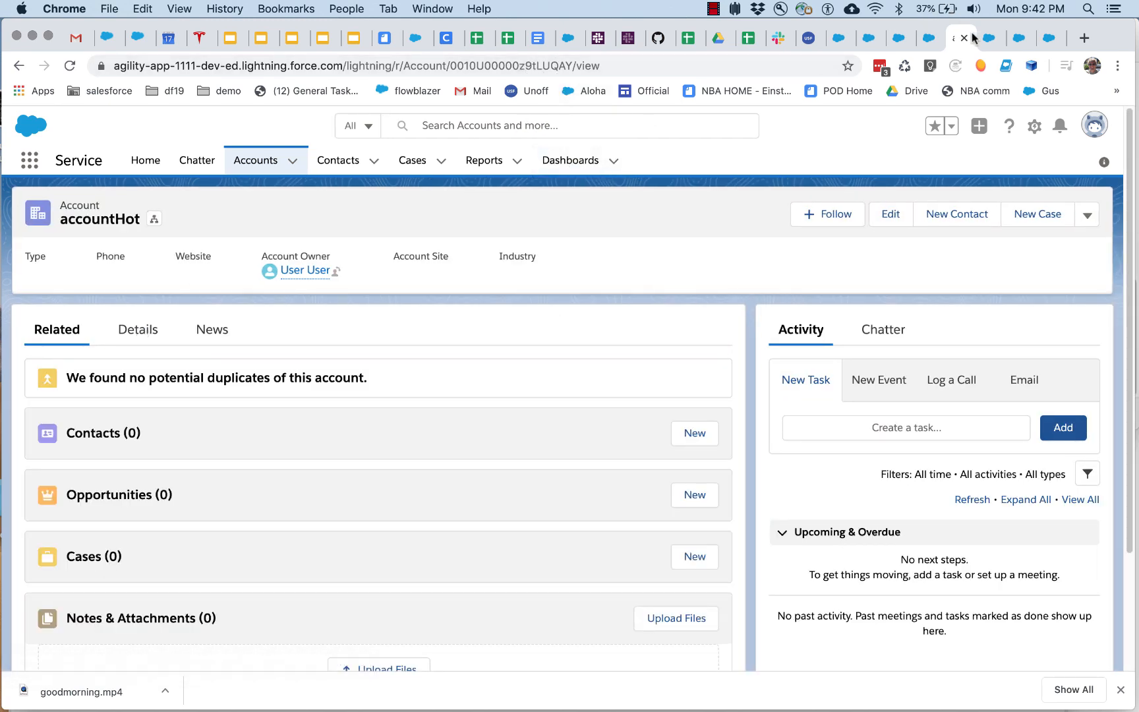
Return to the query in the debug run, change the Account Rating value to Cold and run it again
click(1011, 41)
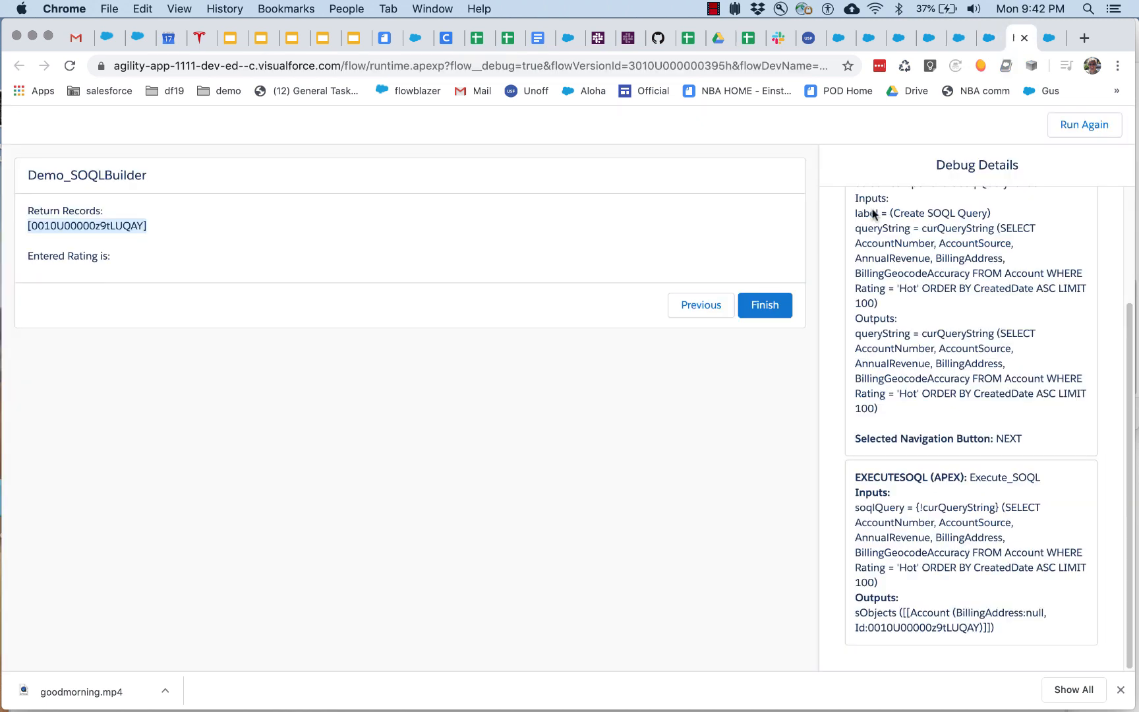
click(701, 304)
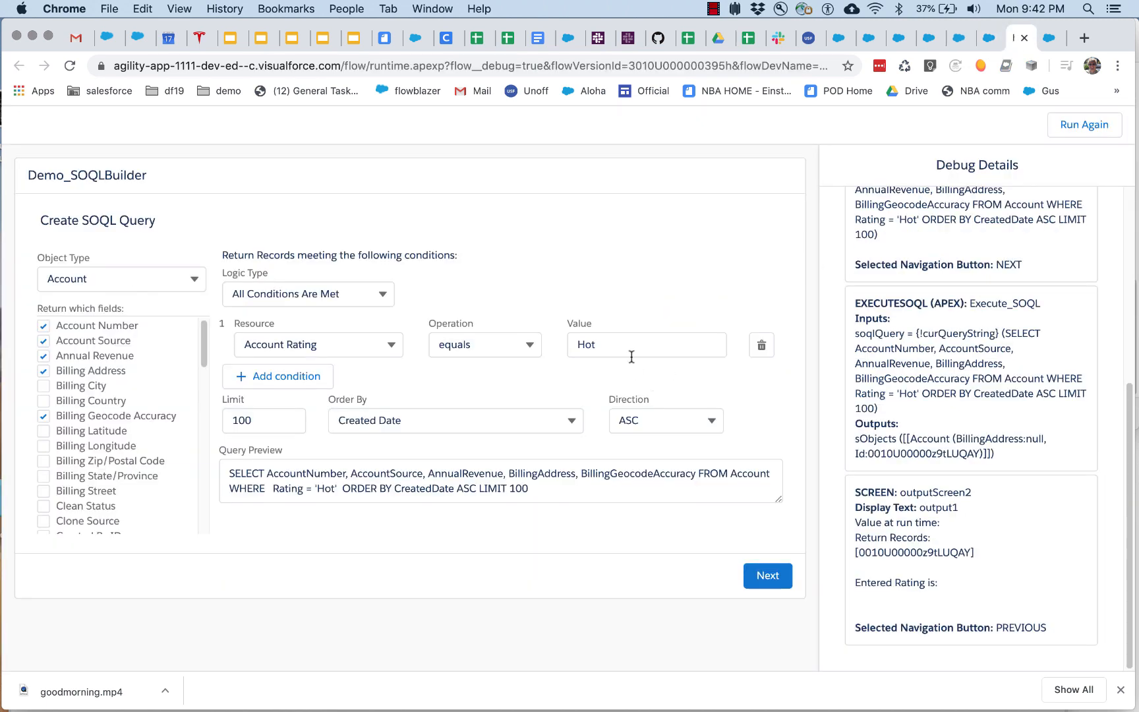
click(607, 349)
double_click(607, 348)
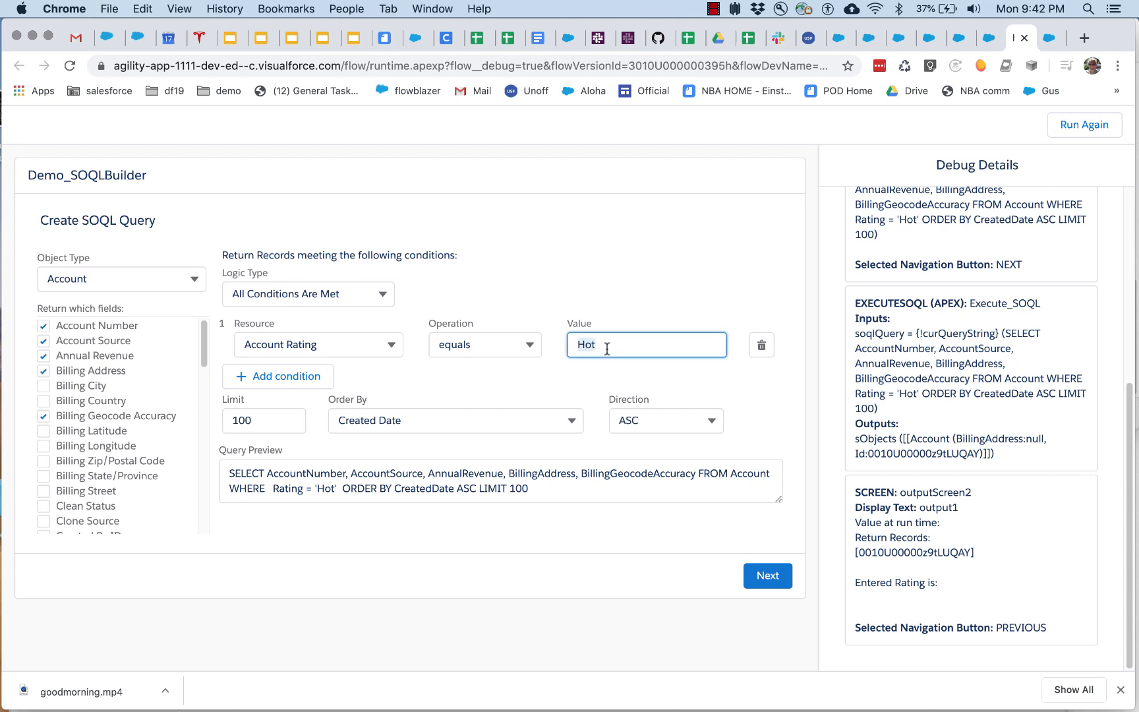
text(Cold)
click(758, 573)
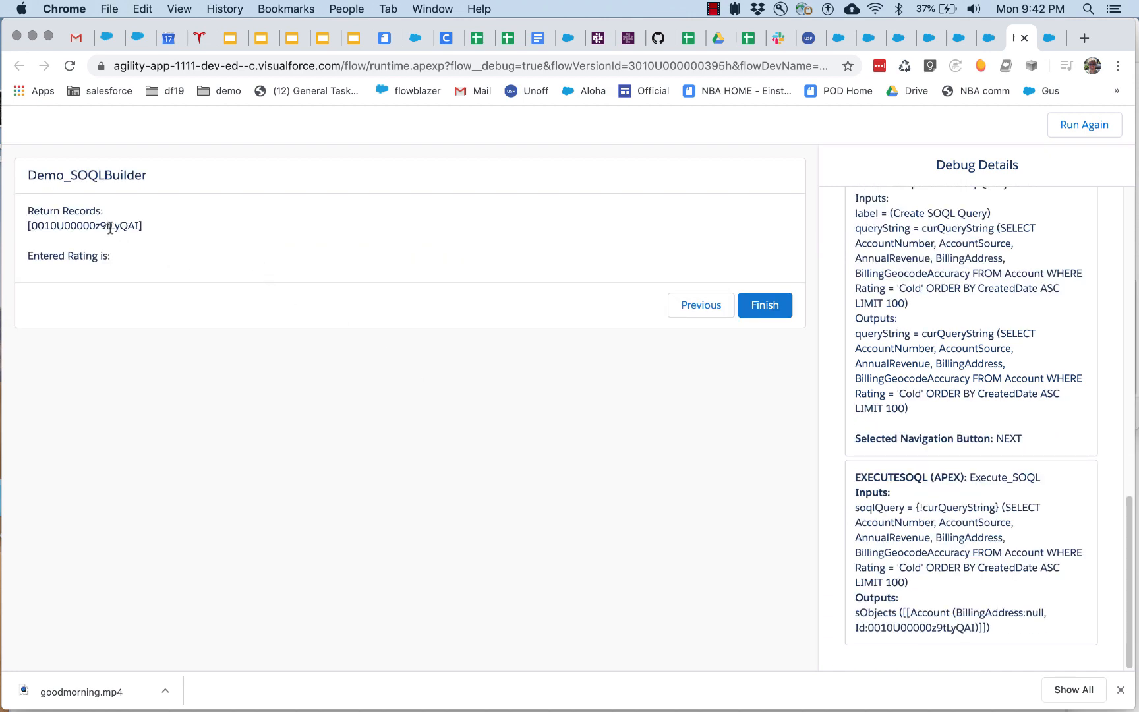
Go back to the query and set its logic type to Custom with the expression 1 OR (2 AND 3)
click(687, 314)
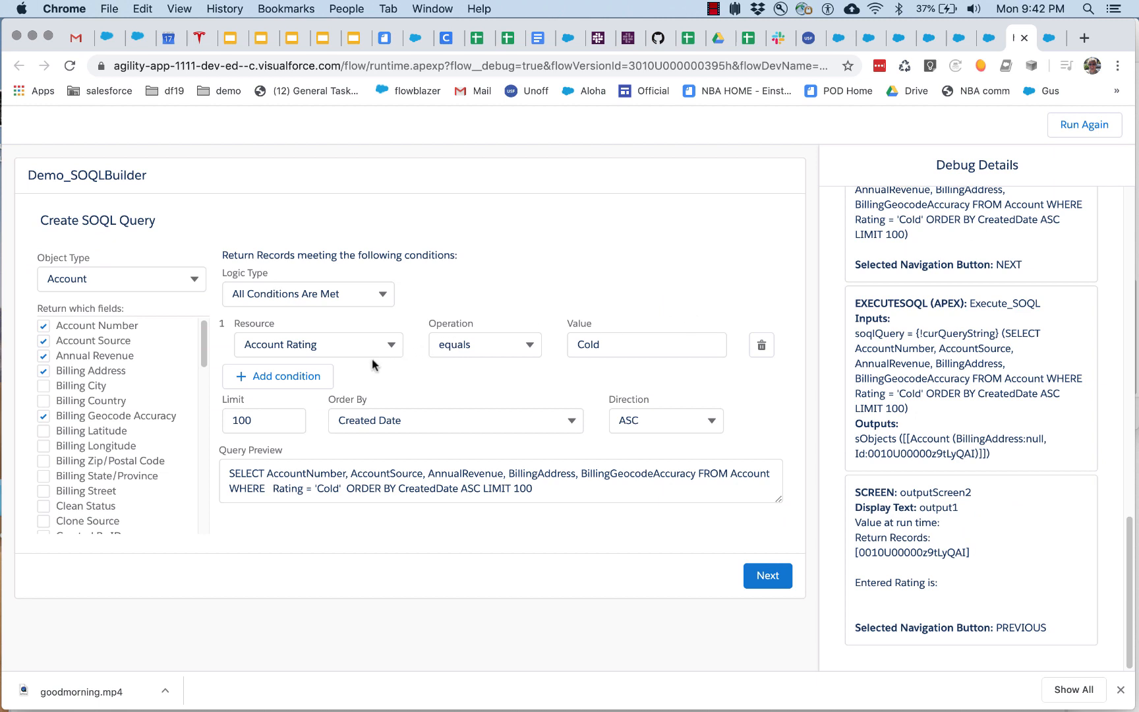
click(327, 298)
click(271, 379)
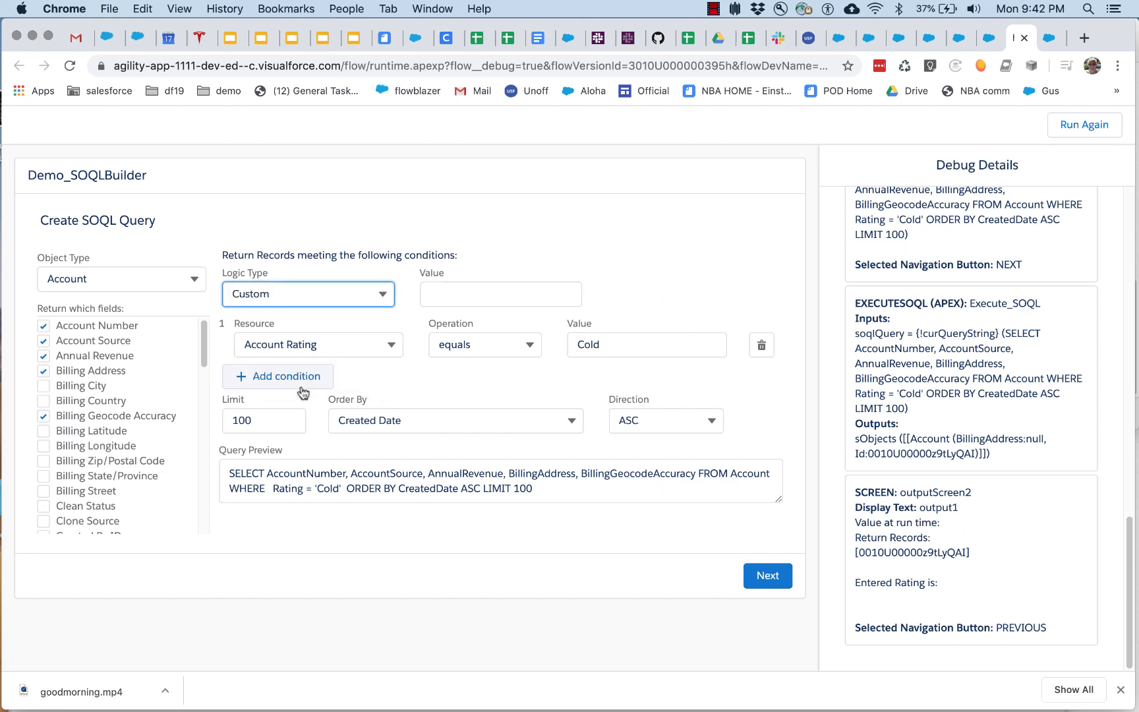
click(445, 302)
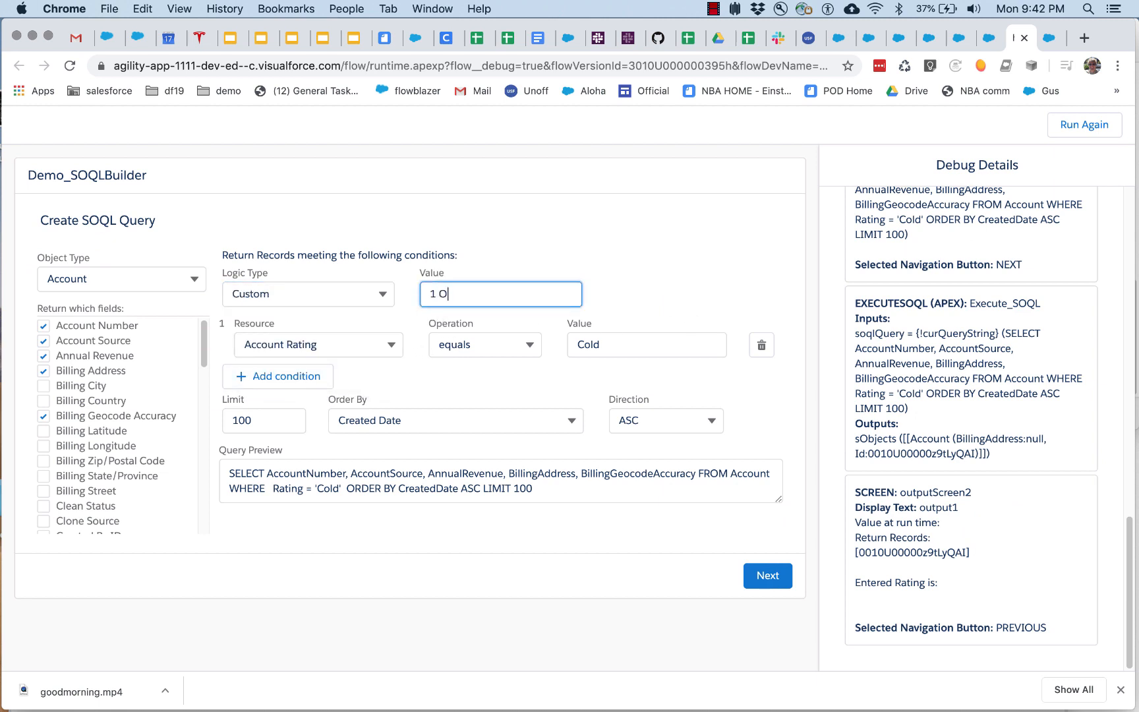
text(1 OR (2 AND 3))
Add two more conditions and set the second one to Account Source equals foo
click(293, 377)
click(293, 395)
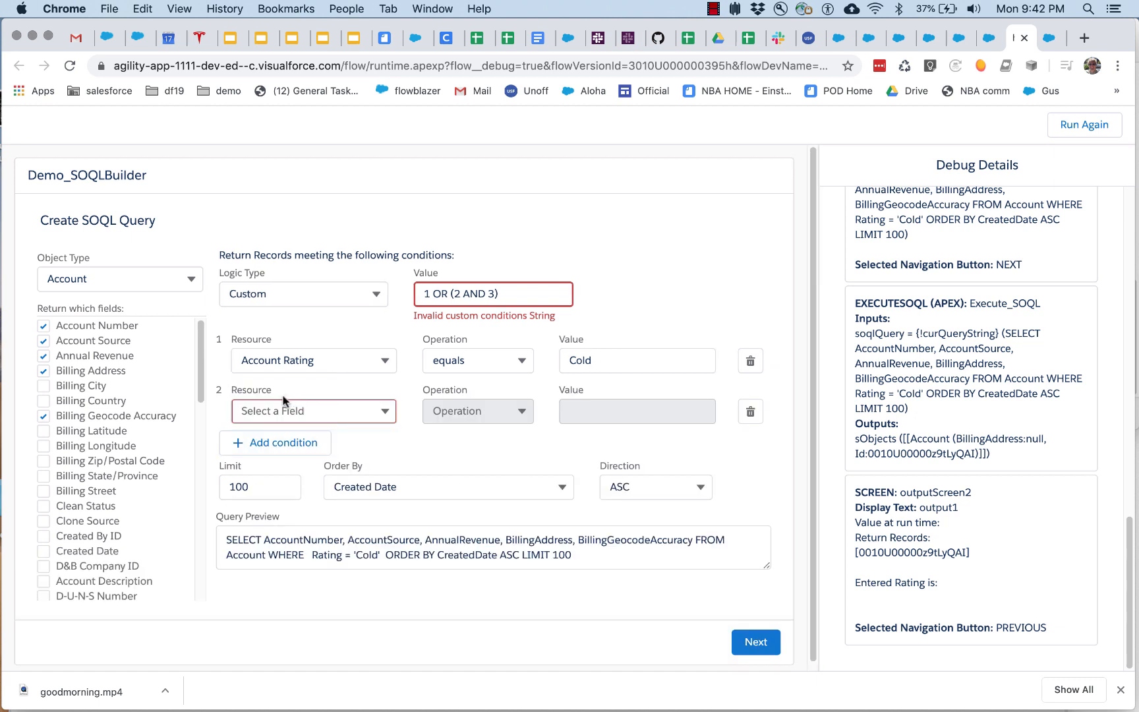
click(287, 439)
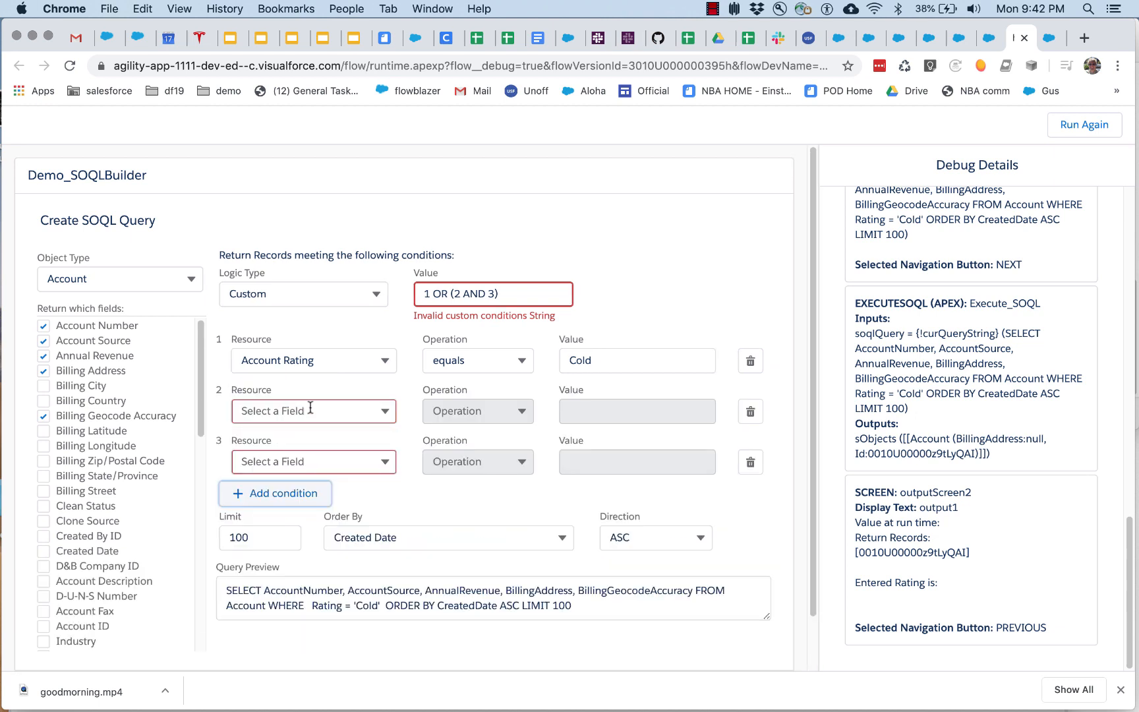
click(309, 409)
click(319, 468)
click(626, 409)
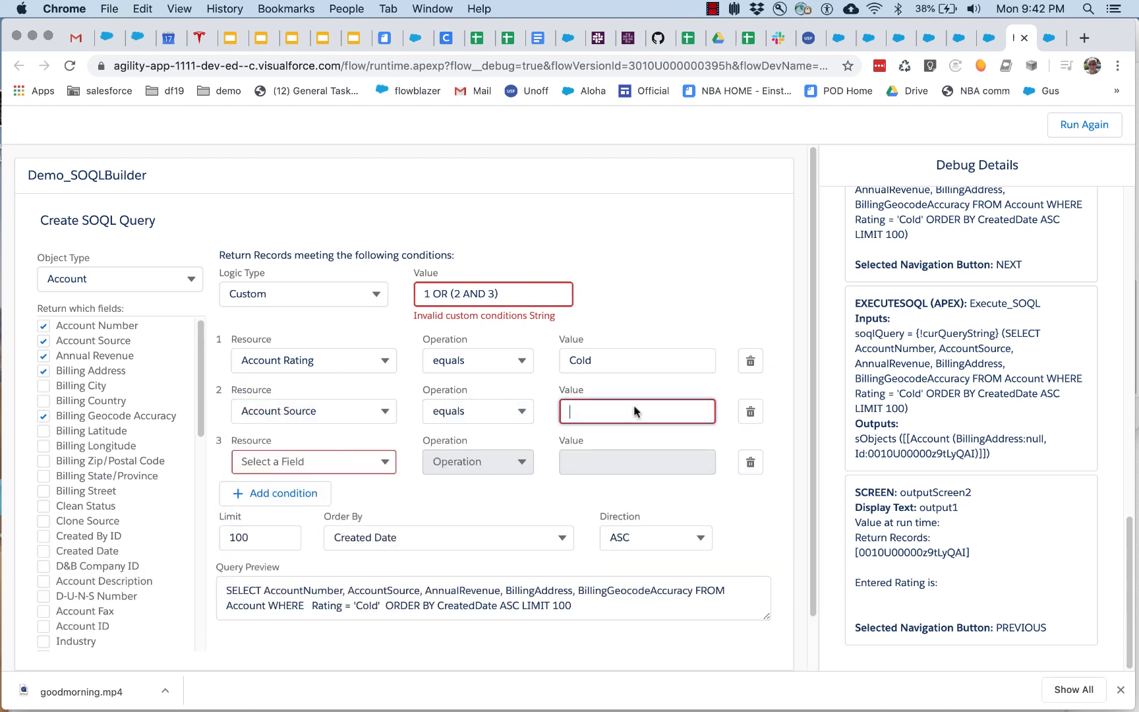
text(foo)
Set the third condition to Billing Address equals bar
click(369, 461)
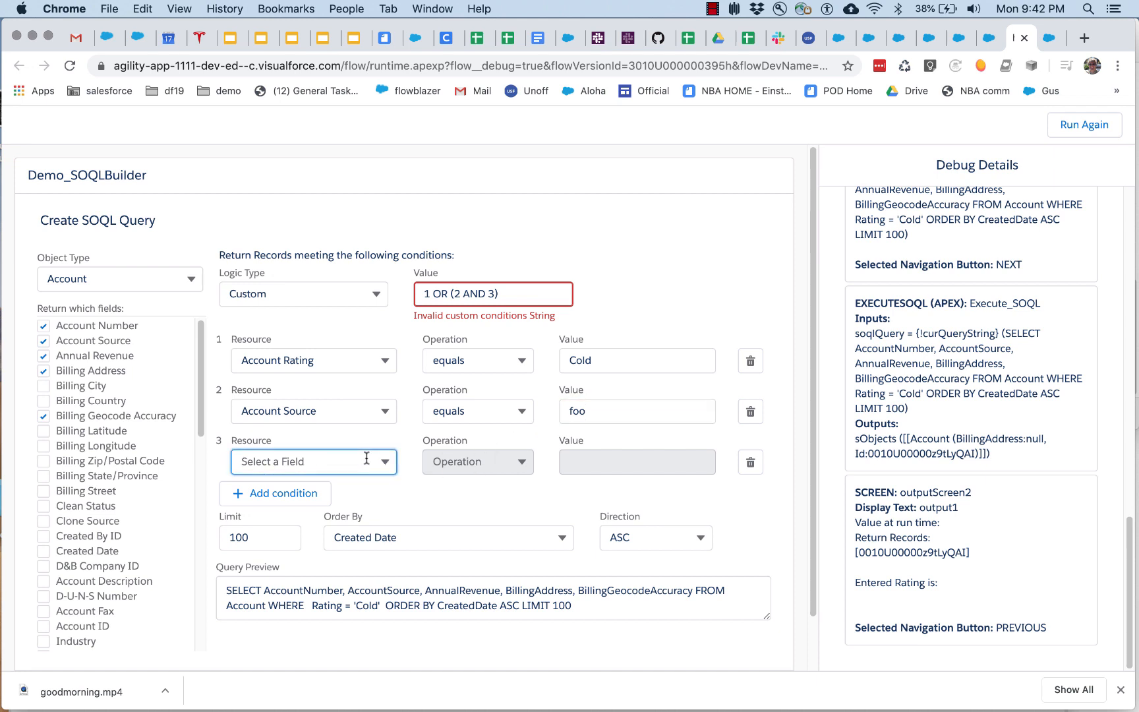
click(330, 575)
click(615, 462)
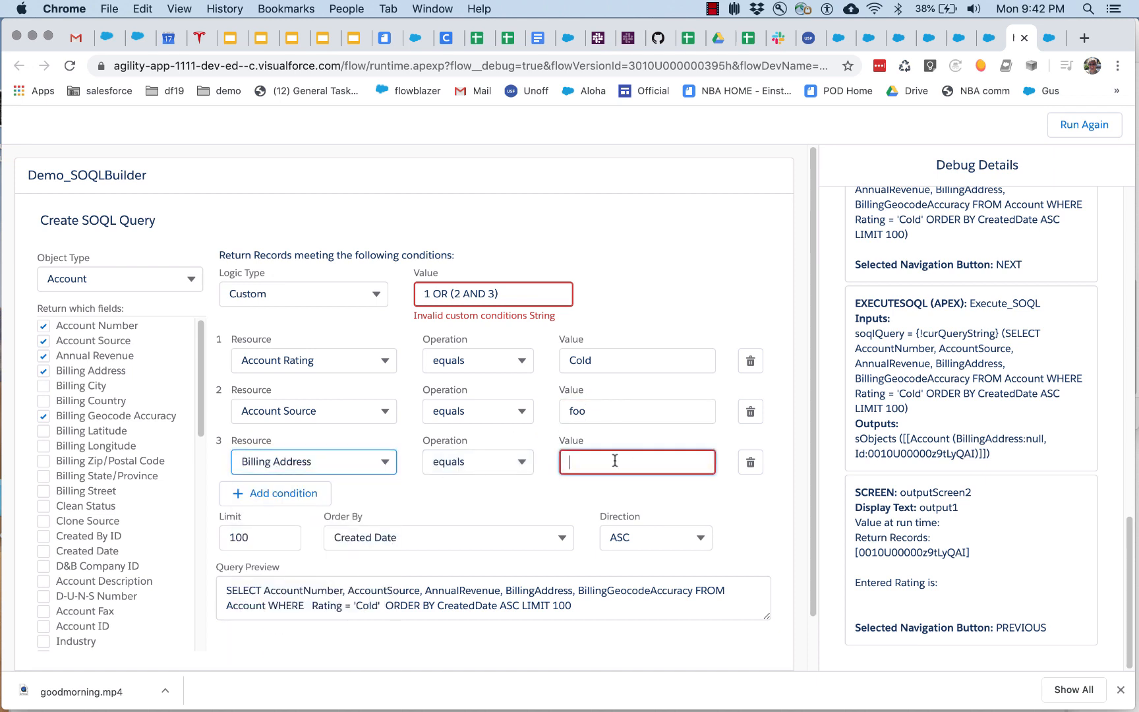
text(bar)
click(535, 499)
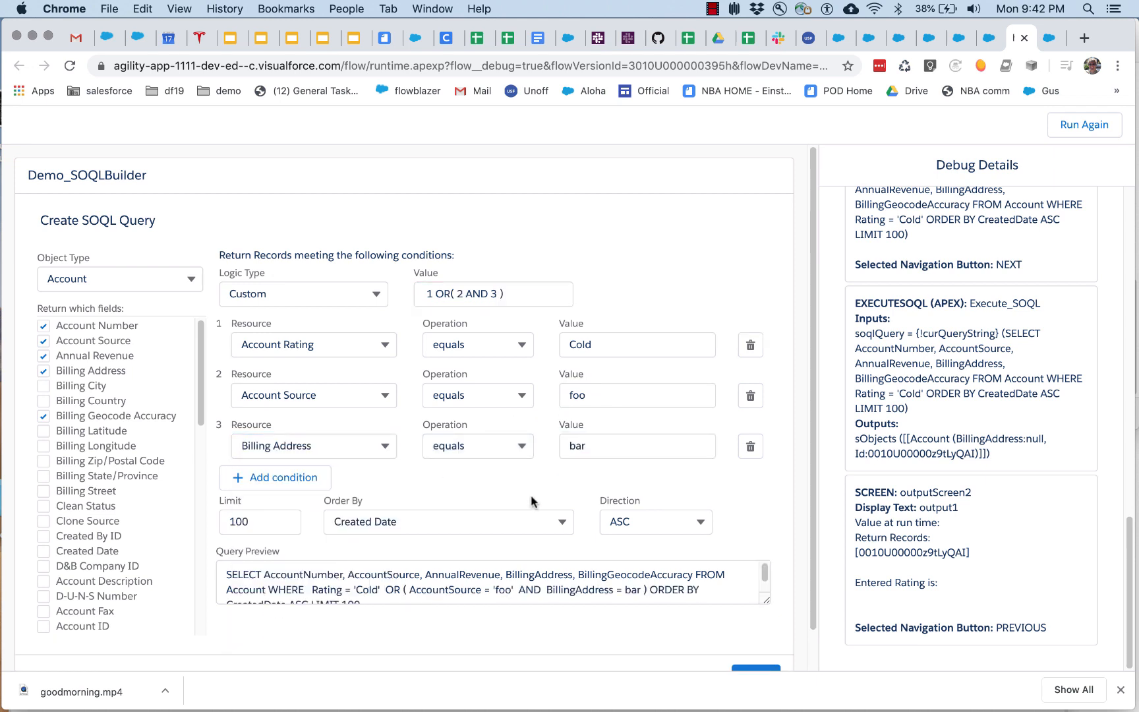
Review the custom logic expression and the operations offered for the third condition, leaving its operation on equals
drag(505, 294, 427, 290)
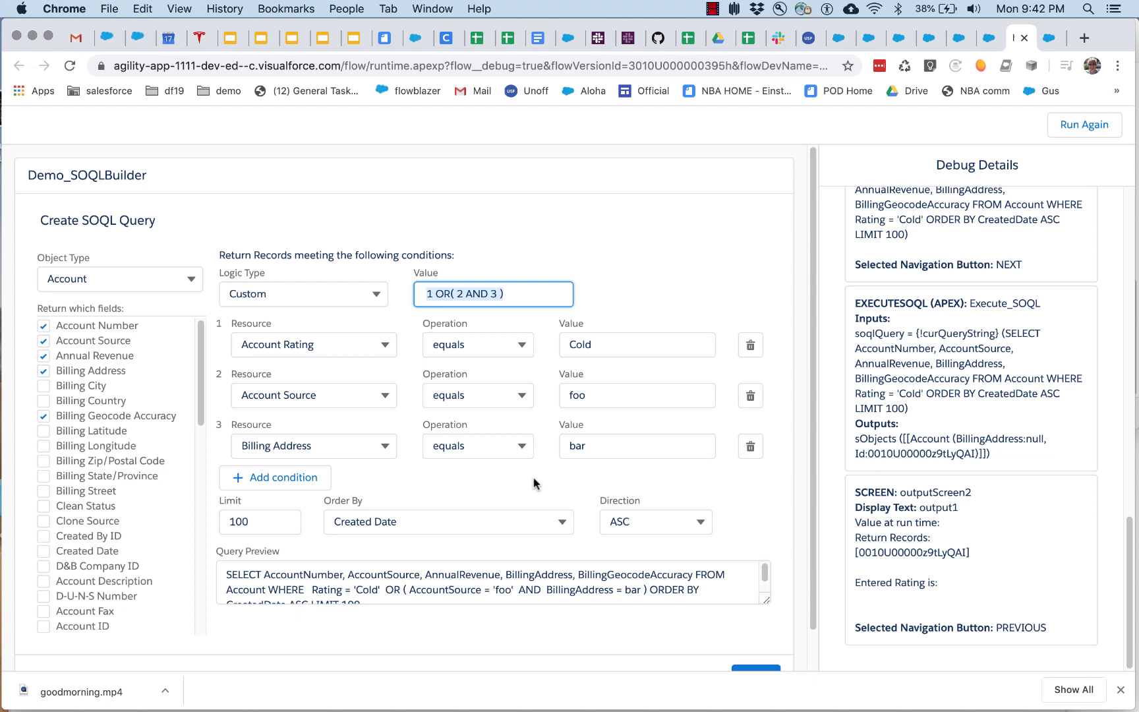
click(522, 447)
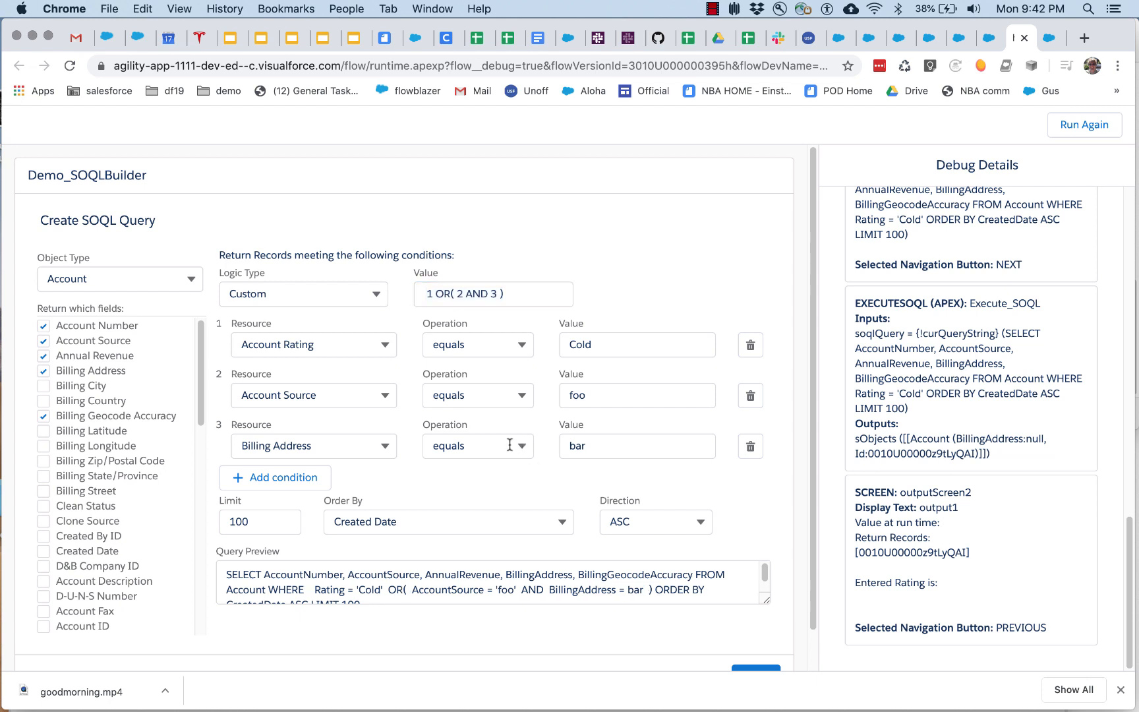
click(520, 446)
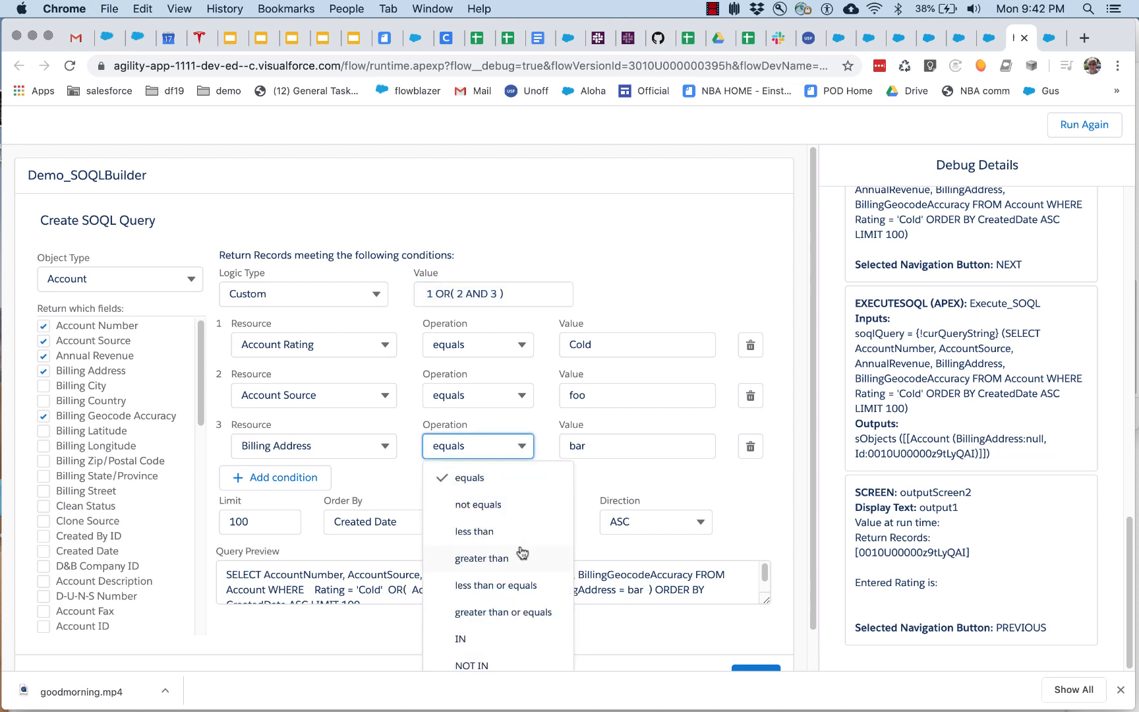
scroll(522, 554, down, 2)
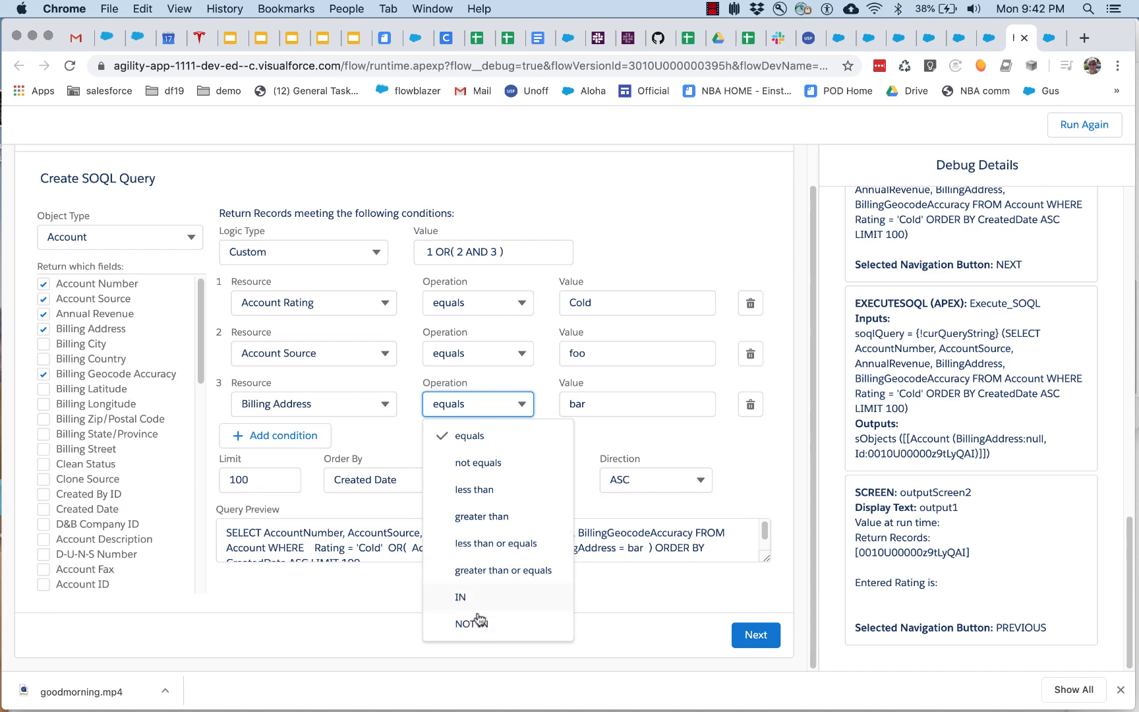
click(686, 451)
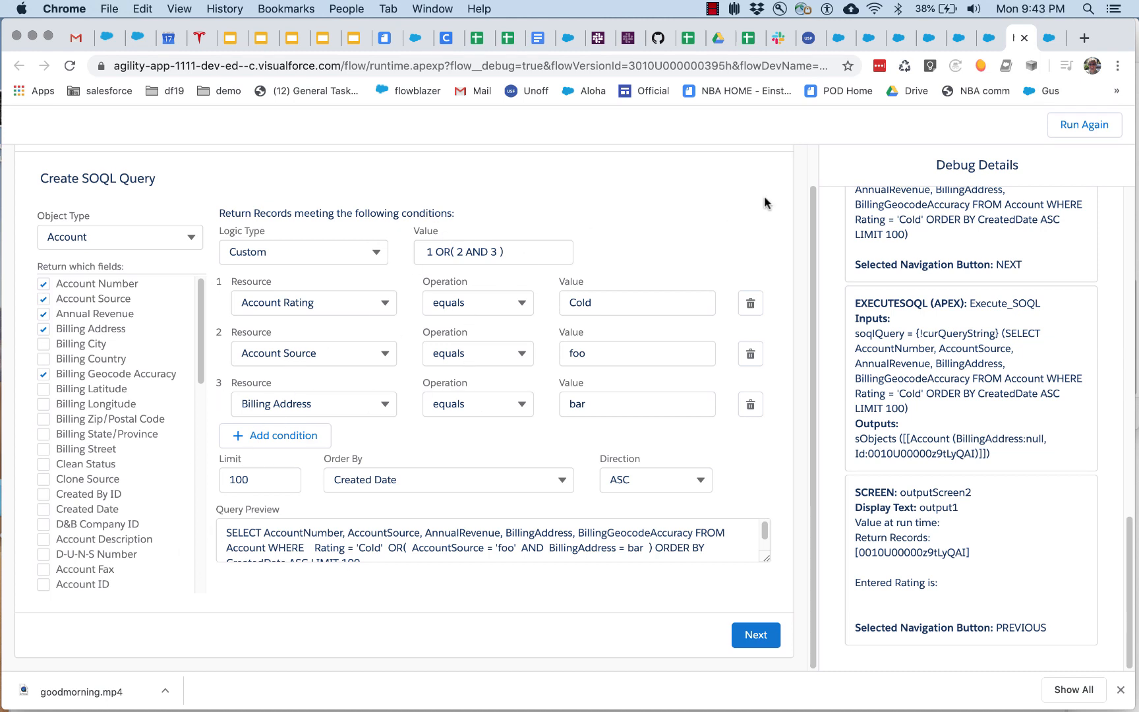
Switch to the flow's canvas and inspect the Label and the input and output Query String of Screen 1's soqlQueryBuilder component
click(984, 41)
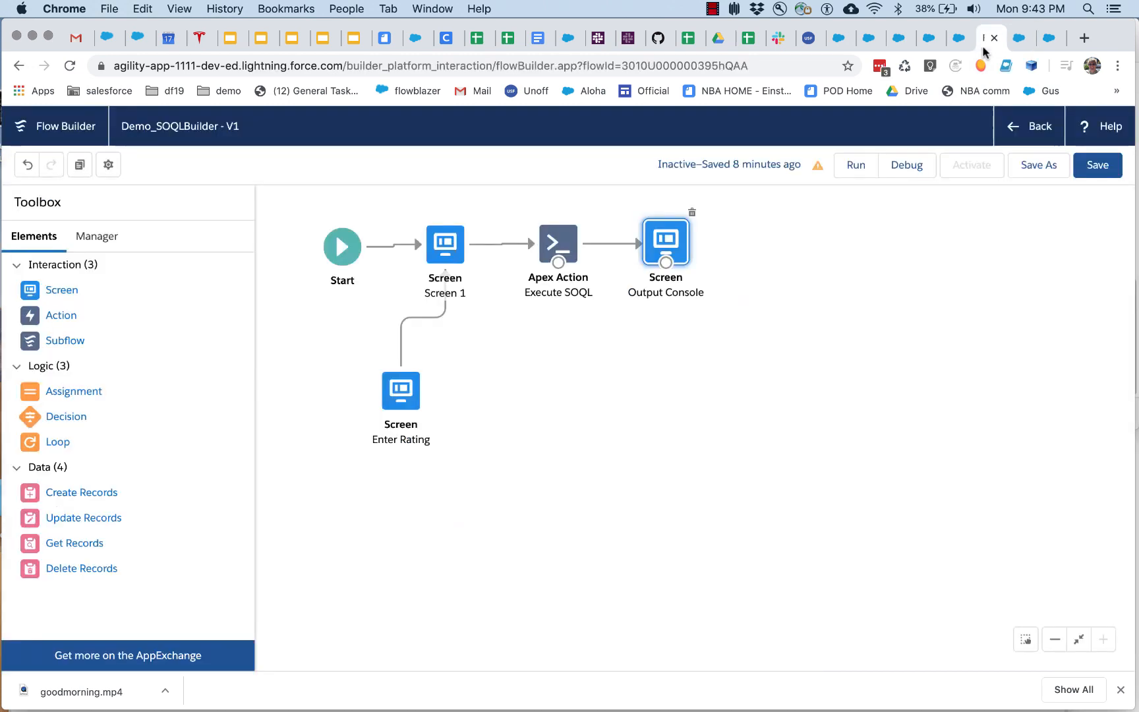
double_click(446, 250)
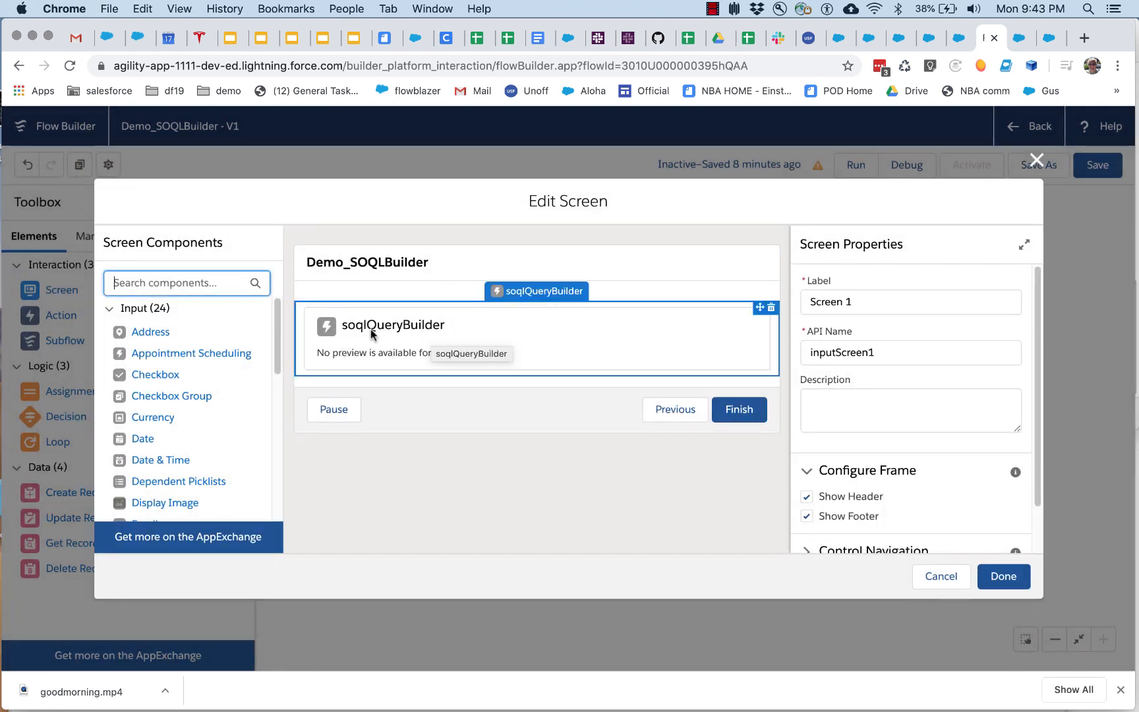
click(459, 336)
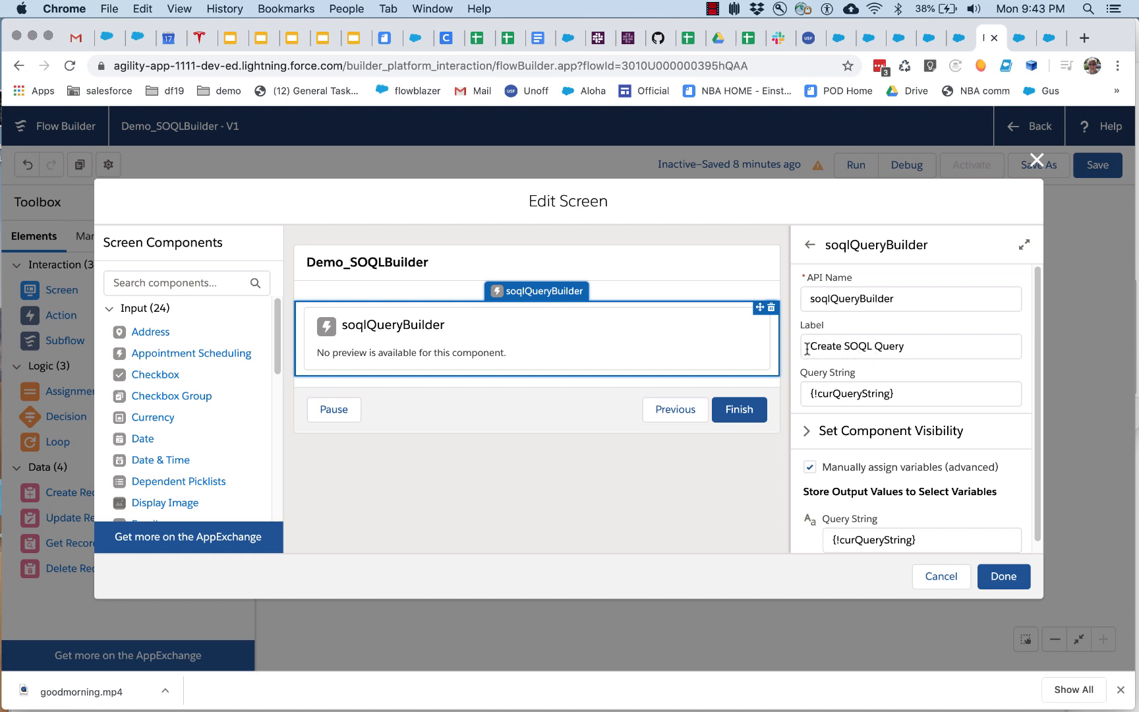
drag(807, 348, 954, 340)
drag(926, 400, 811, 394)
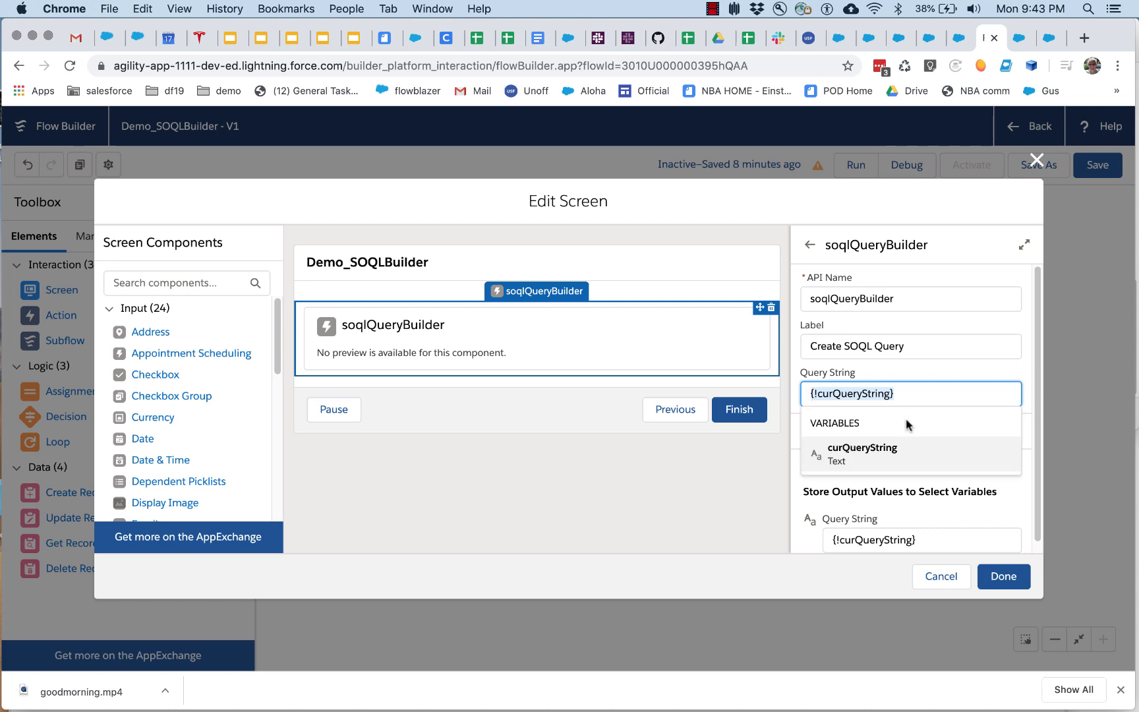
click(1009, 361)
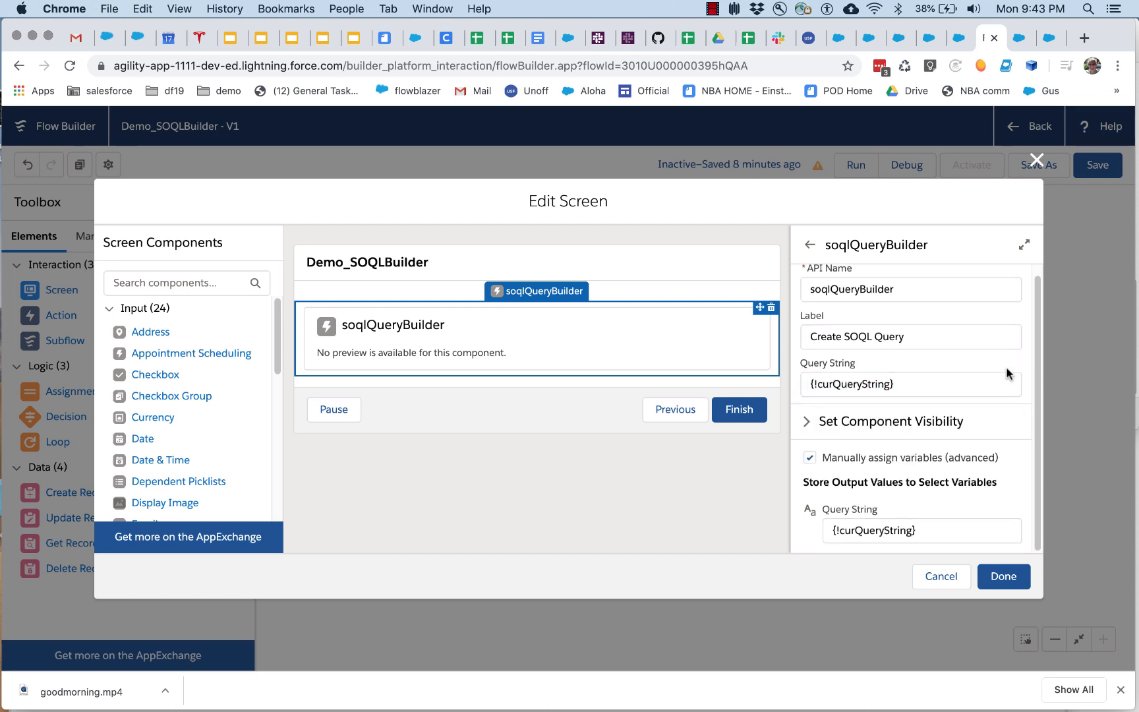
drag(927, 533, 834, 533)
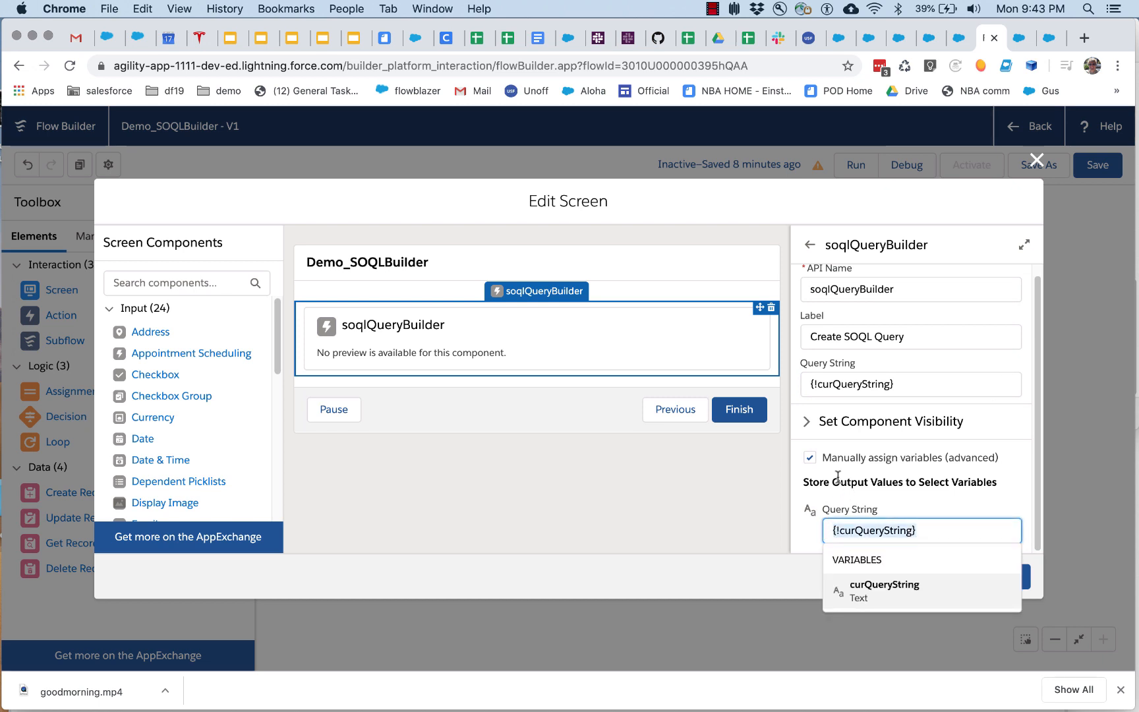
click(914, 503)
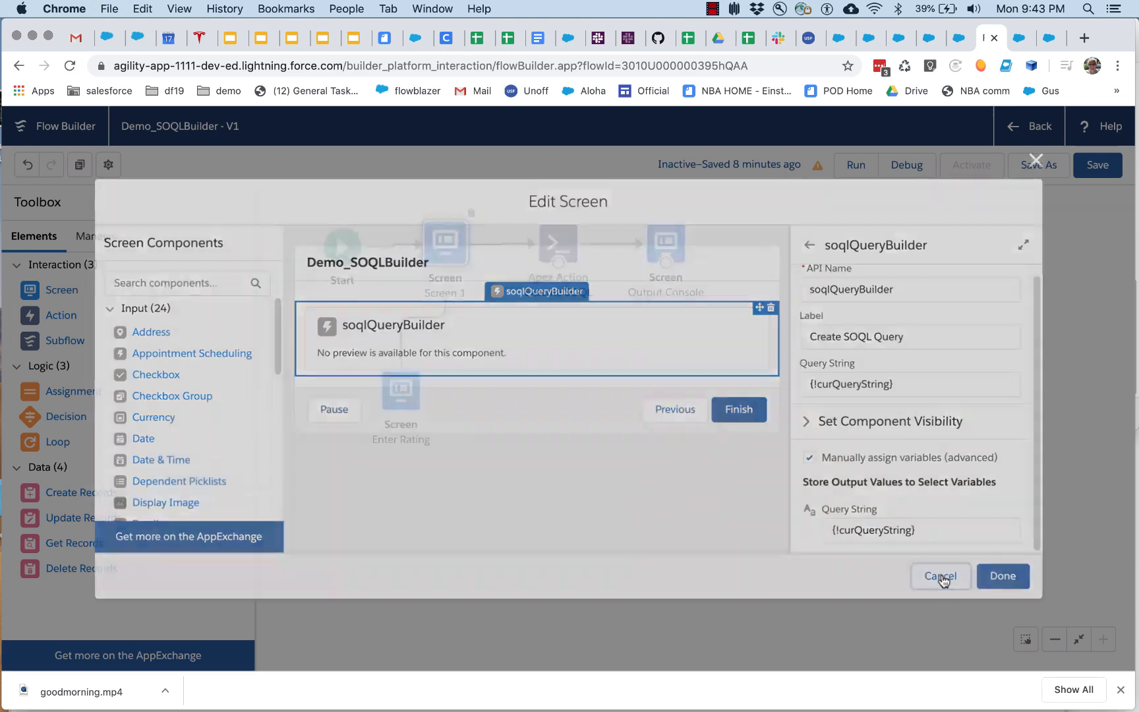
click(942, 576)
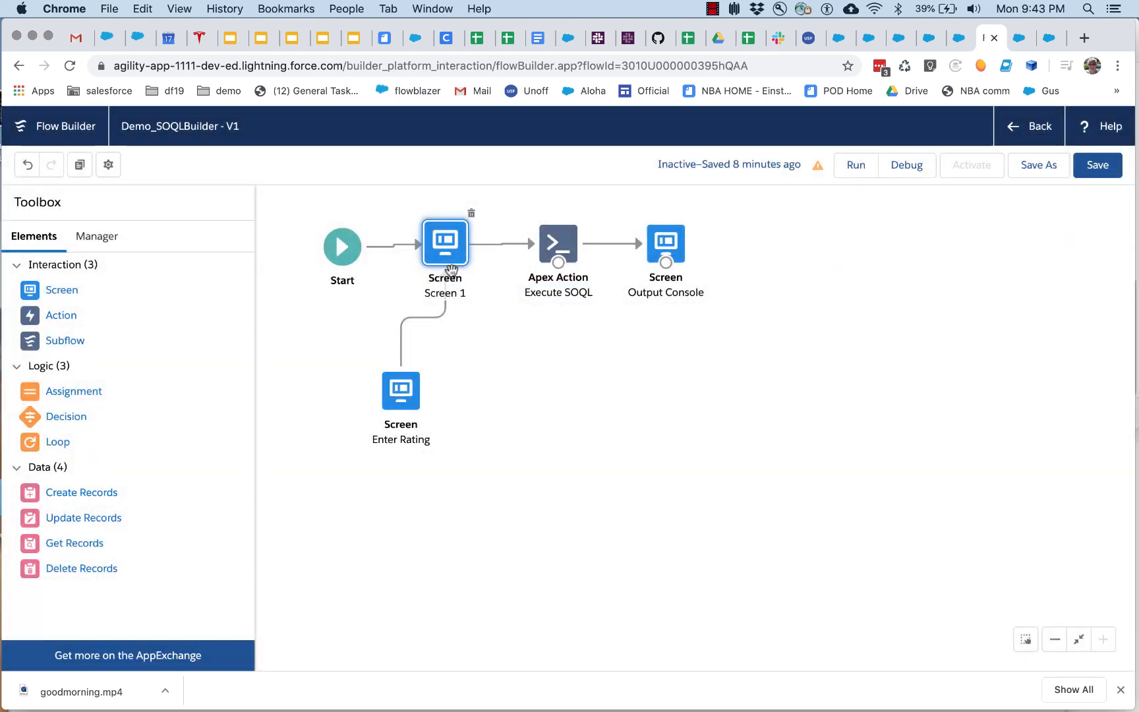
Align the Screen 1, Execute SOQL and Output Console elements in a straight row on the canvas
drag(452, 259, 453, 262)
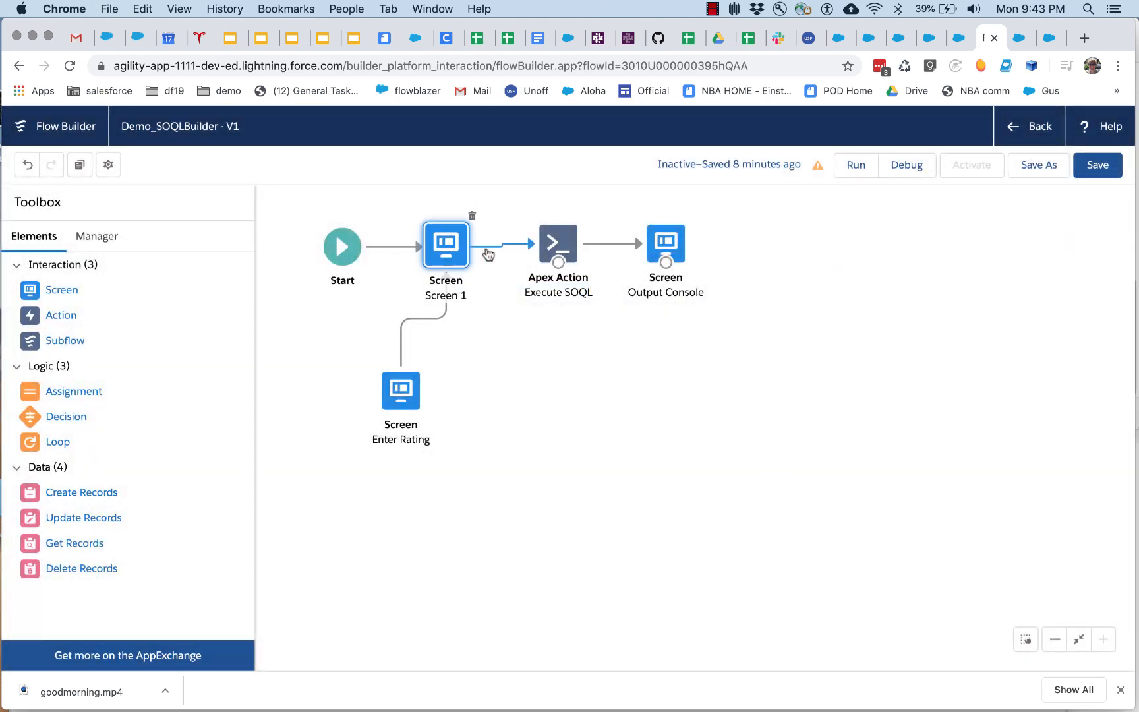
drag(544, 246, 548, 234)
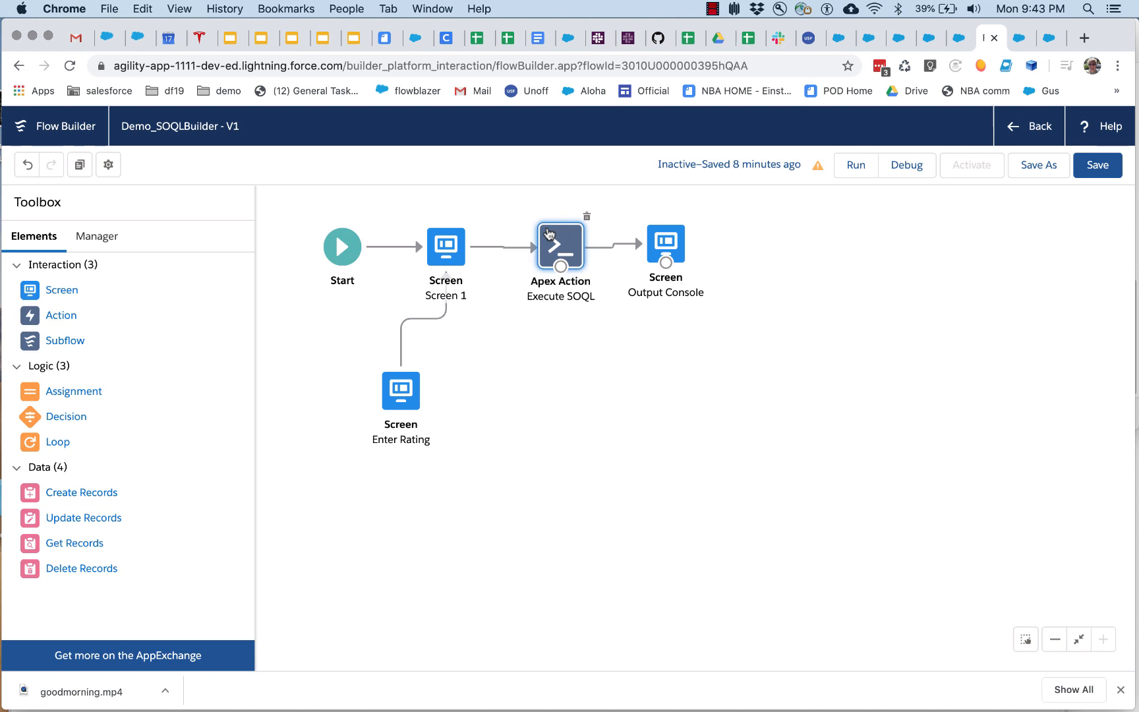
drag(548, 233, 548, 233)
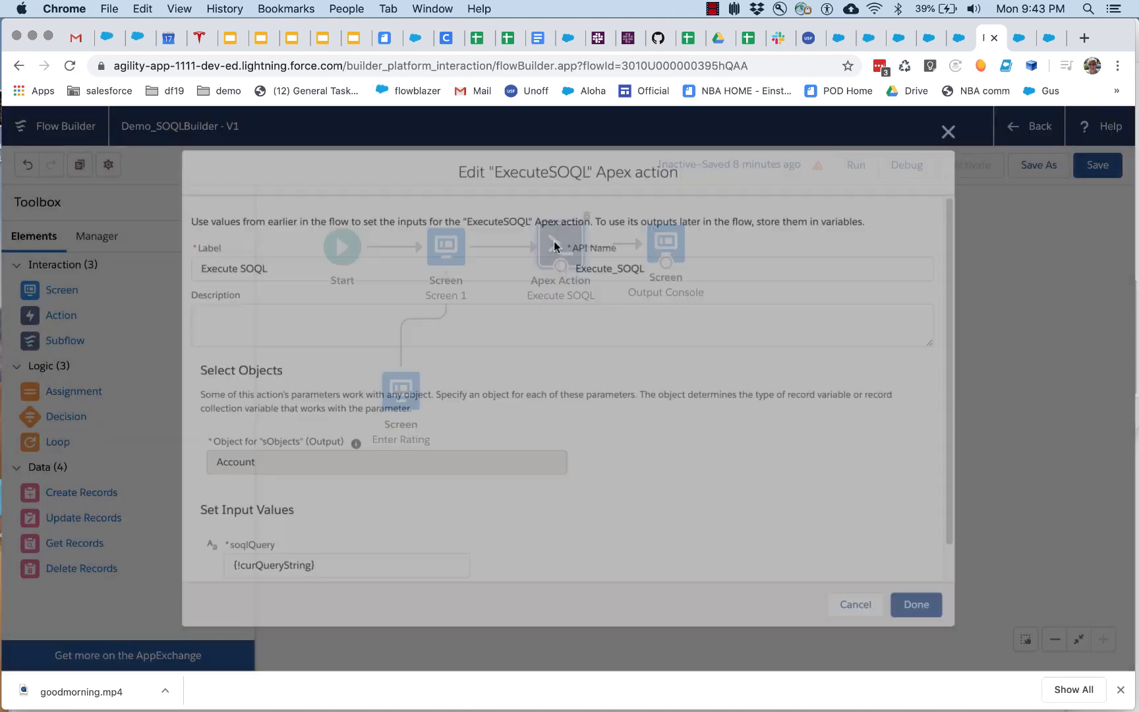
click(671, 239)
Examine the soqlQuery input and the sObjects output object in the Execute SOQL action's settings
double_click(573, 240)
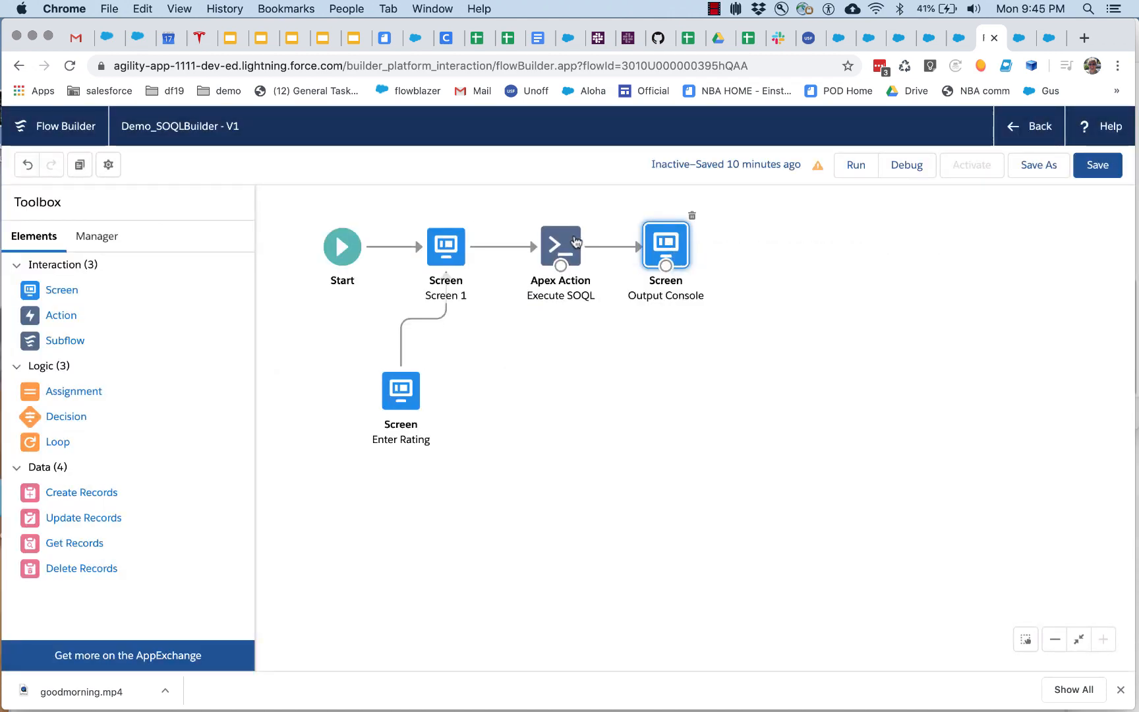
scroll(259, 405, down, 1)
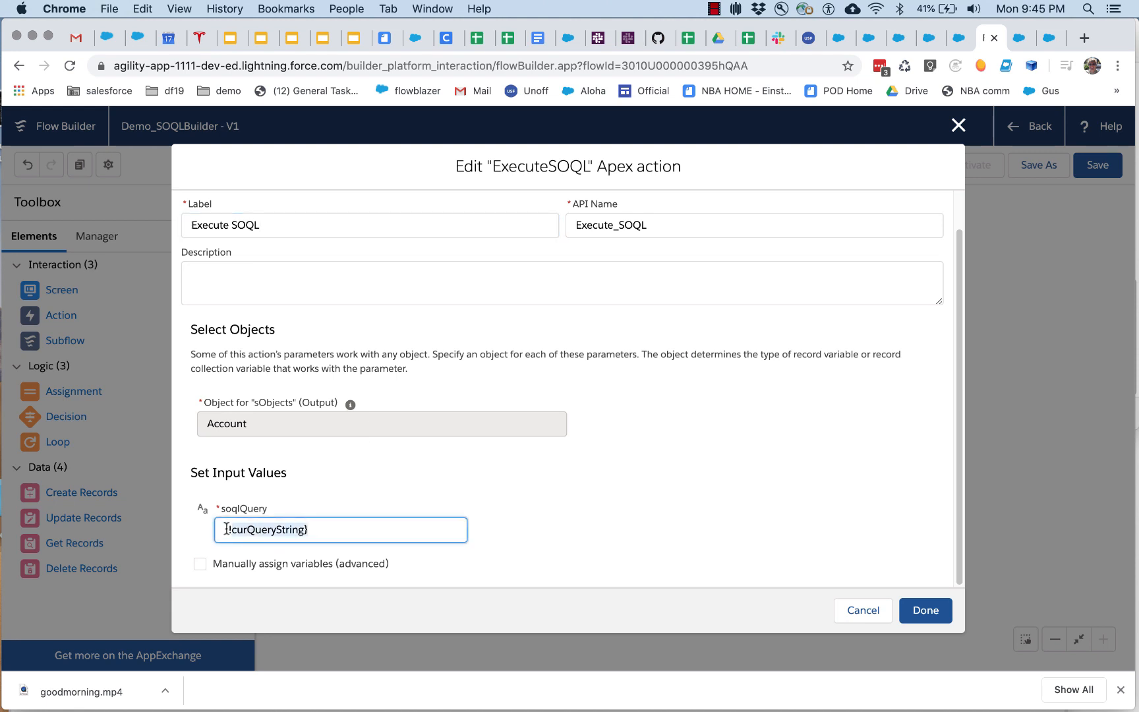
click(368, 459)
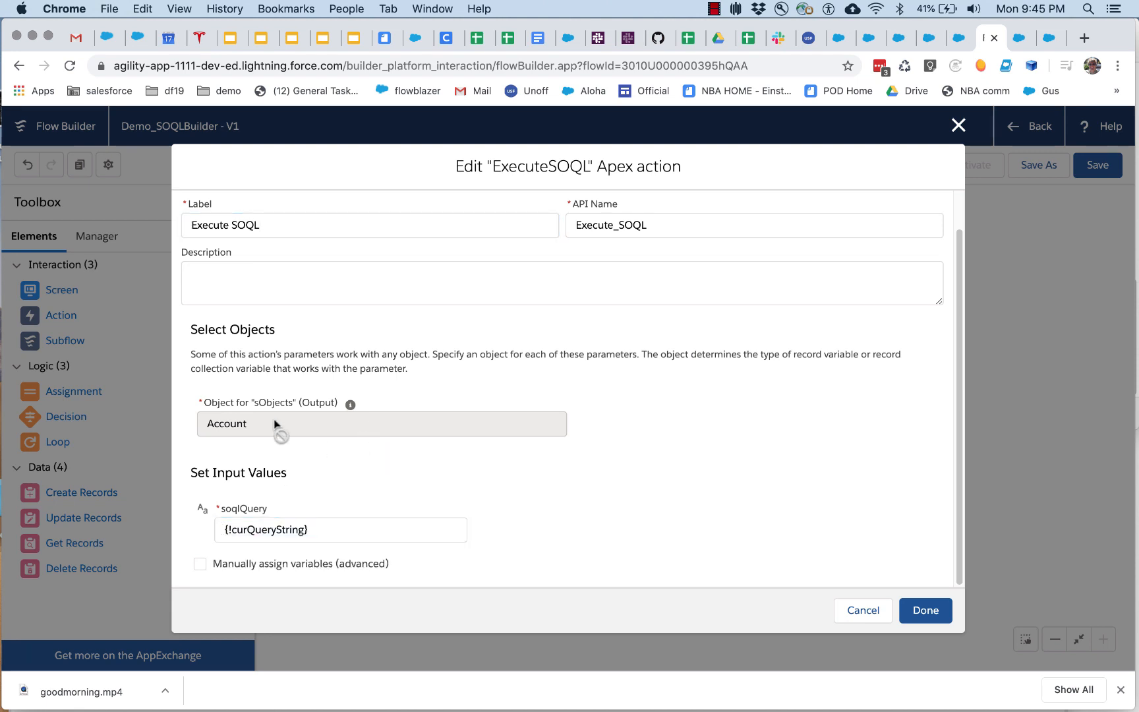
drag(209, 425, 257, 422)
click(906, 618)
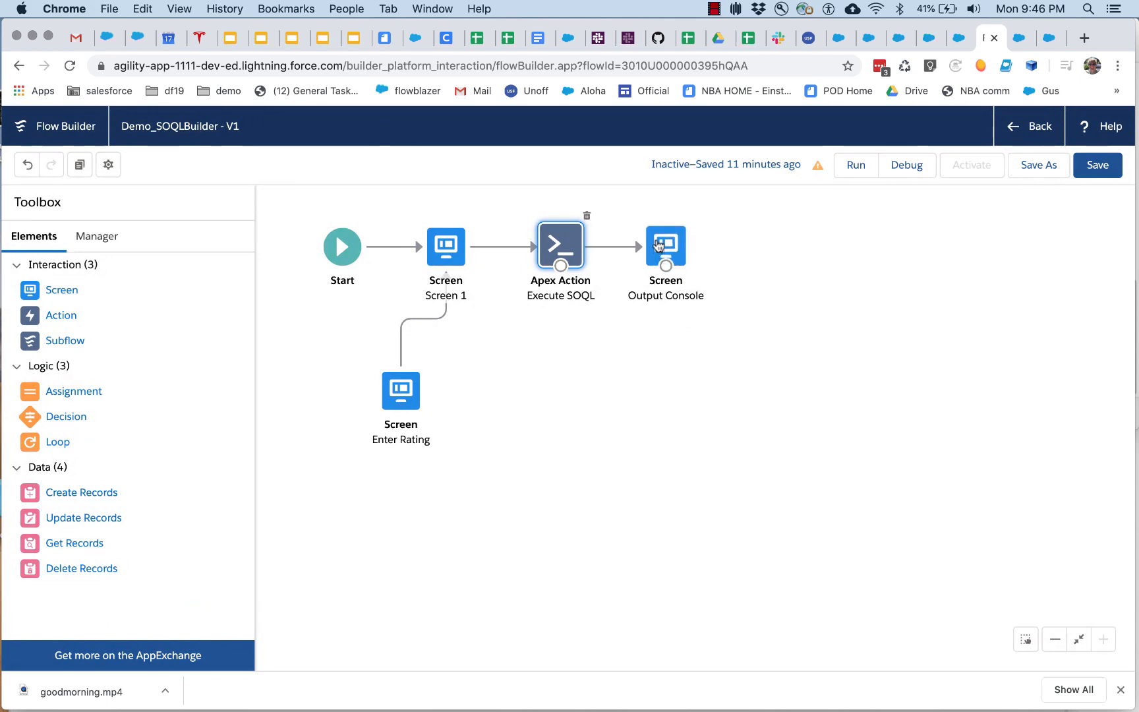
Remove the {!Execute_SOQL.sObjects} reference from the display text on the Output Console screen
click(657, 245)
double_click(658, 245)
click(478, 318)
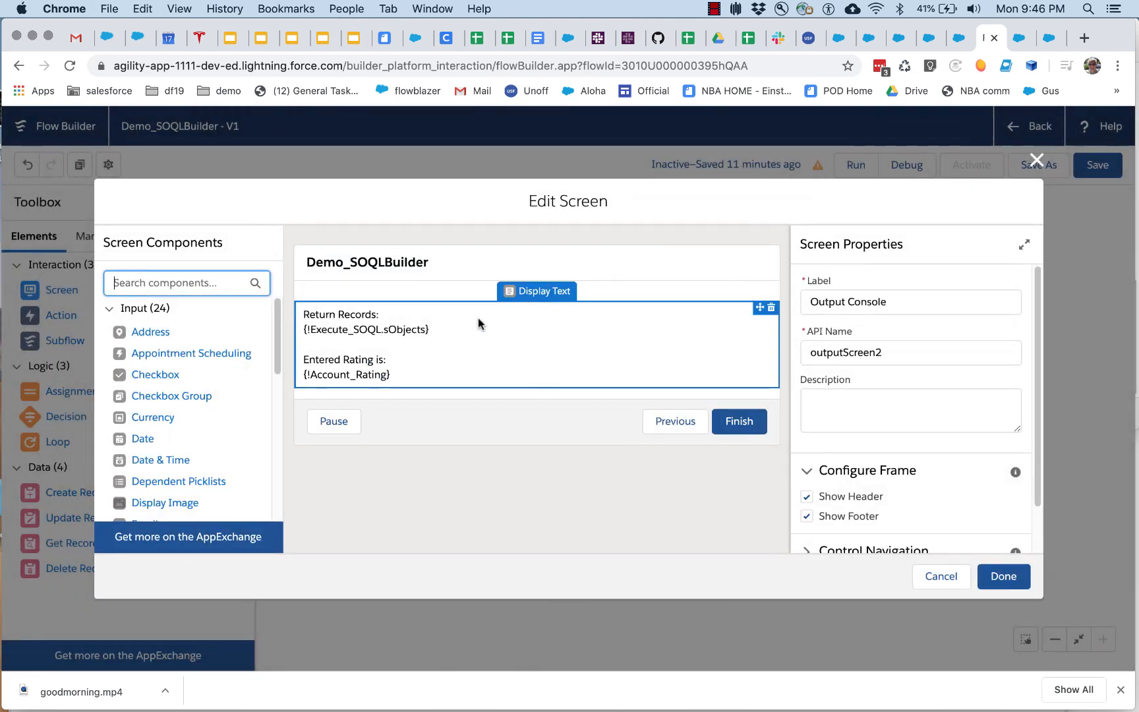
drag(950, 413, 809, 409)
triple_click(835, 414)
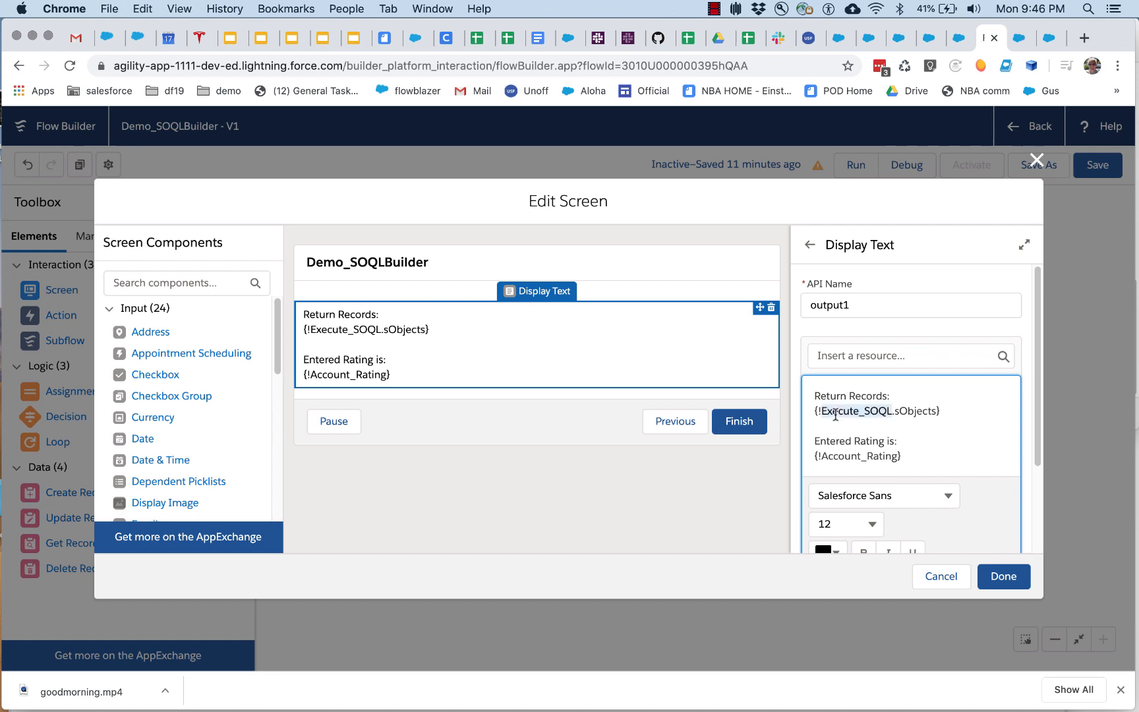
key(BackSpace)
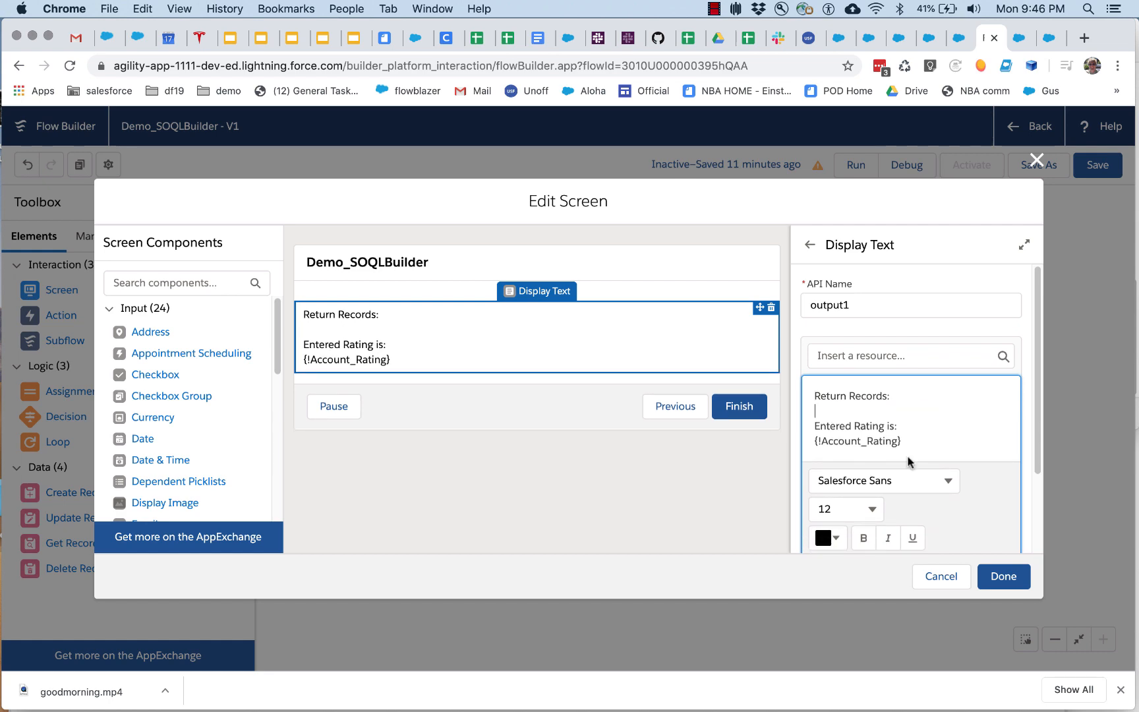
click(1003, 576)
Delete the Execute SOQL action and add a new ExecuteSOQL action in its place, labeled Do Query
click(564, 248)
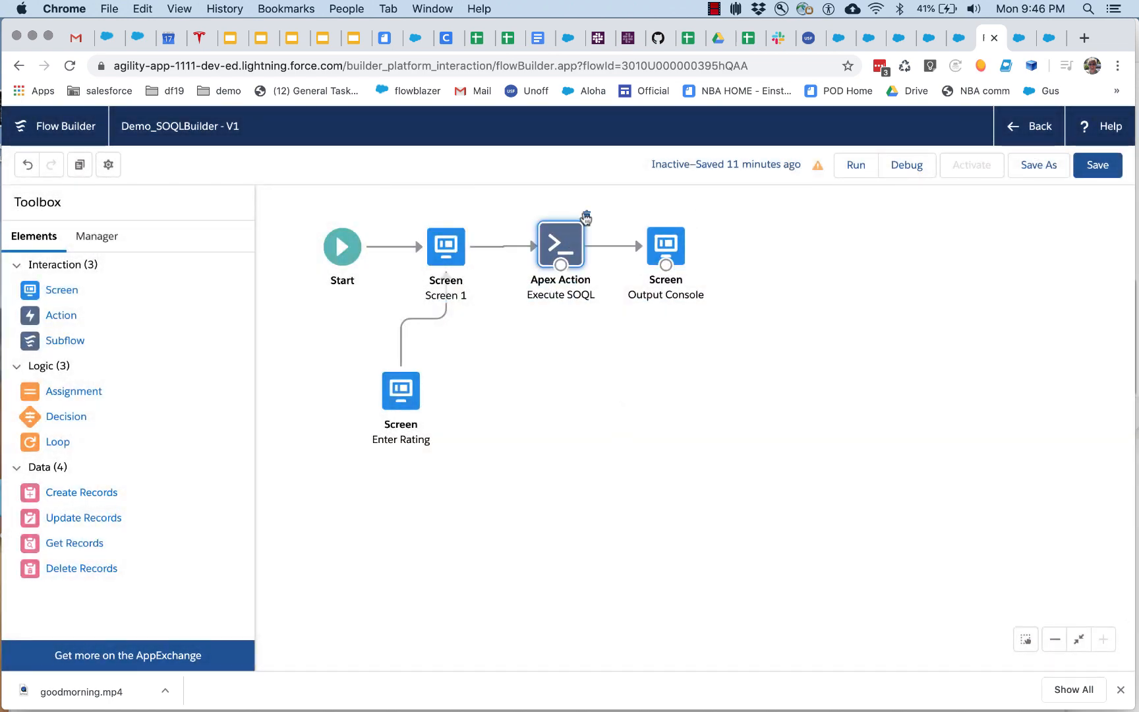
click(583, 216)
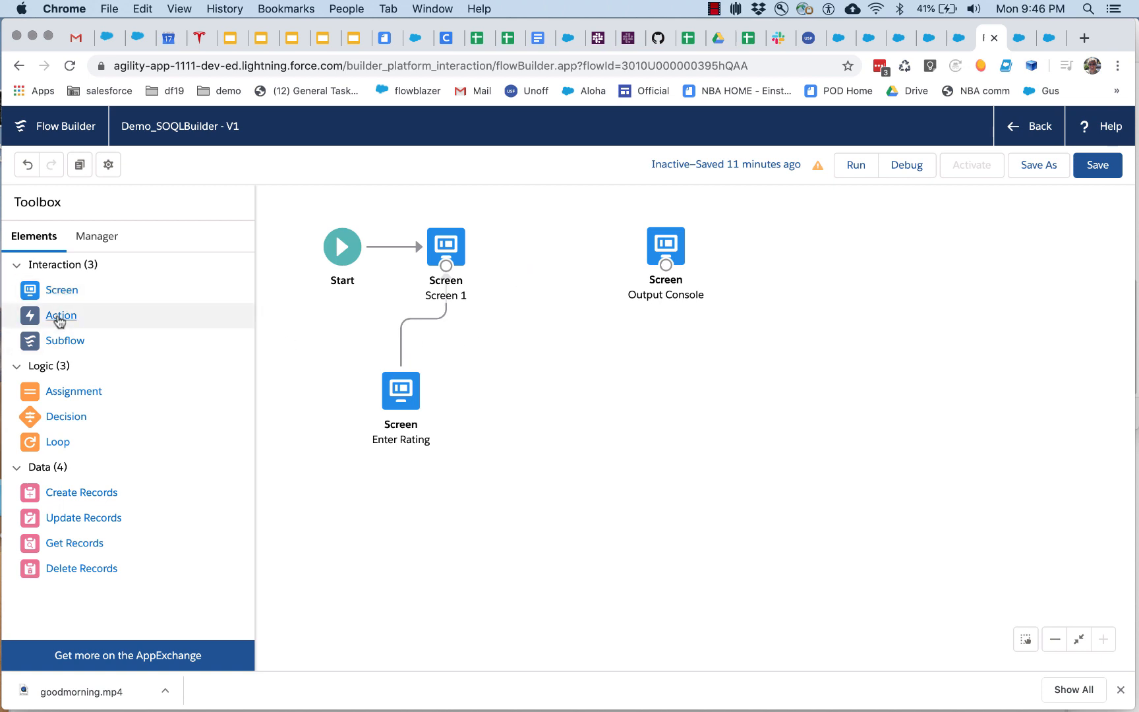
drag(61, 315, 539, 245)
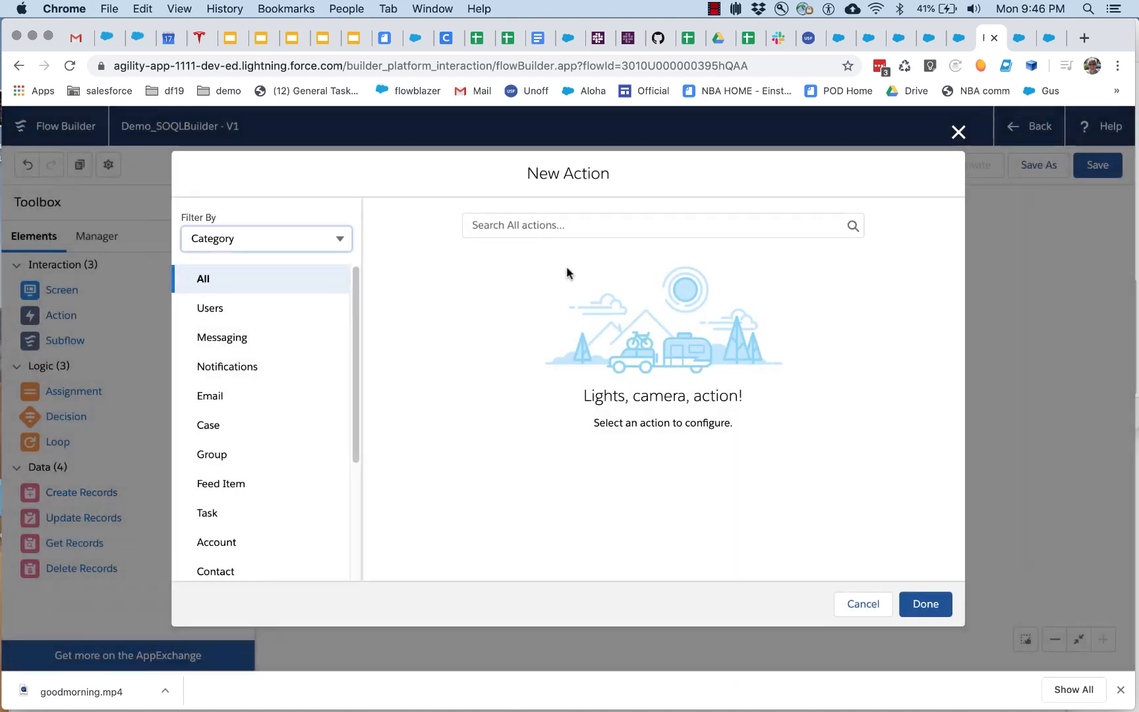
click(557, 225)
click(545, 295)
click(501, 334)
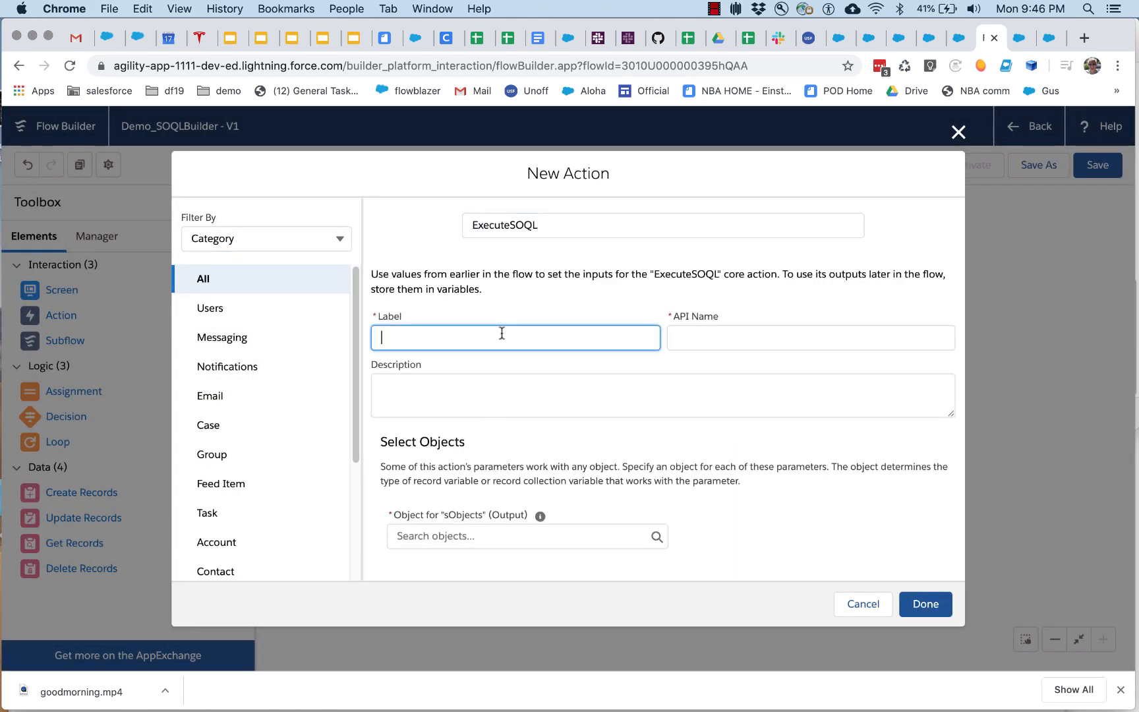
text(Do Query)
key(Tab)
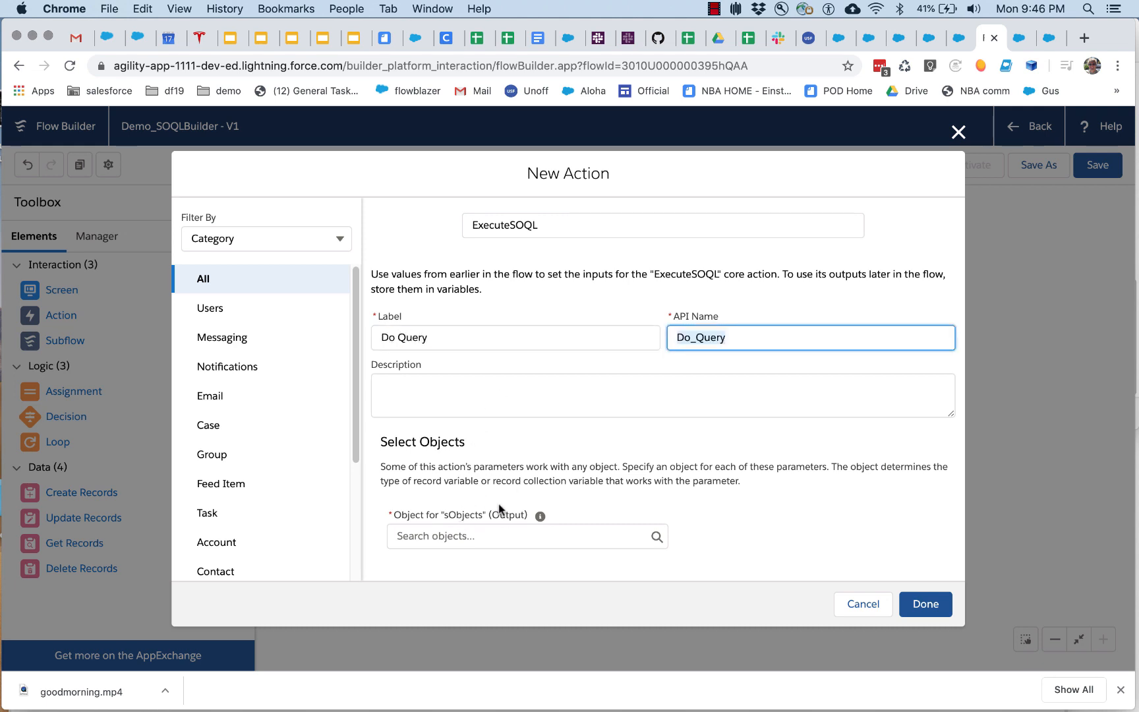
Set the object for the Do Query action's sObjects output to Account
click(473, 538)
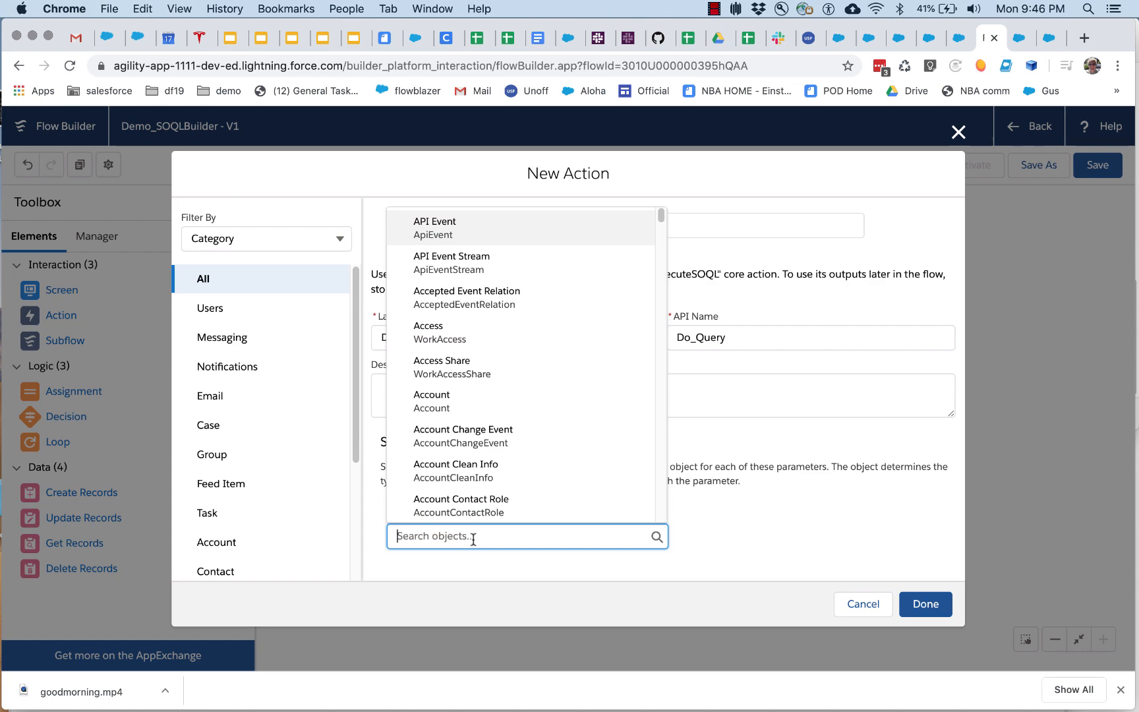
scroll(494, 432, down, 15)
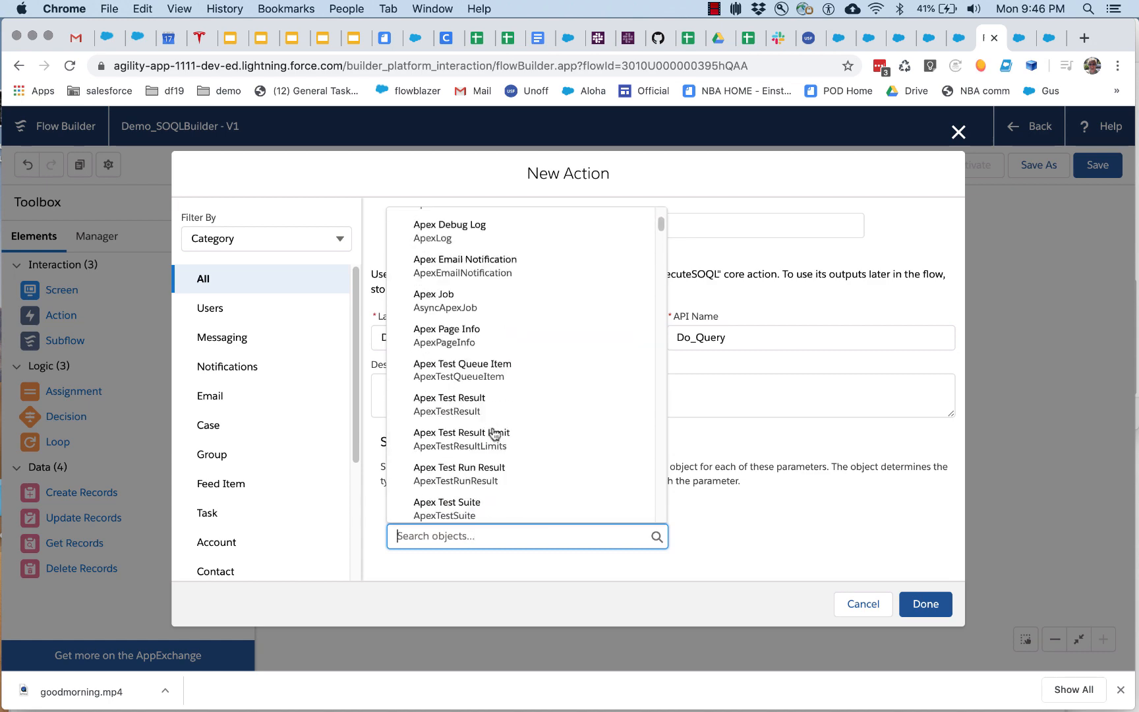
scroll(493, 428, down, 20)
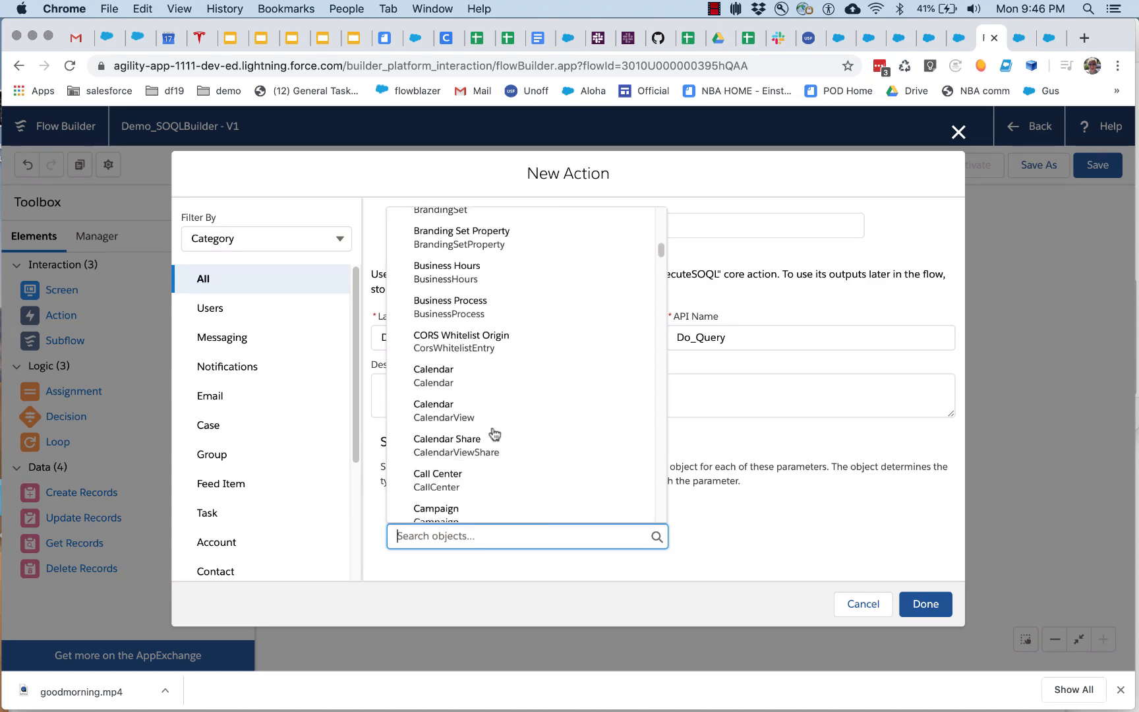
scroll(494, 433, up, 20)
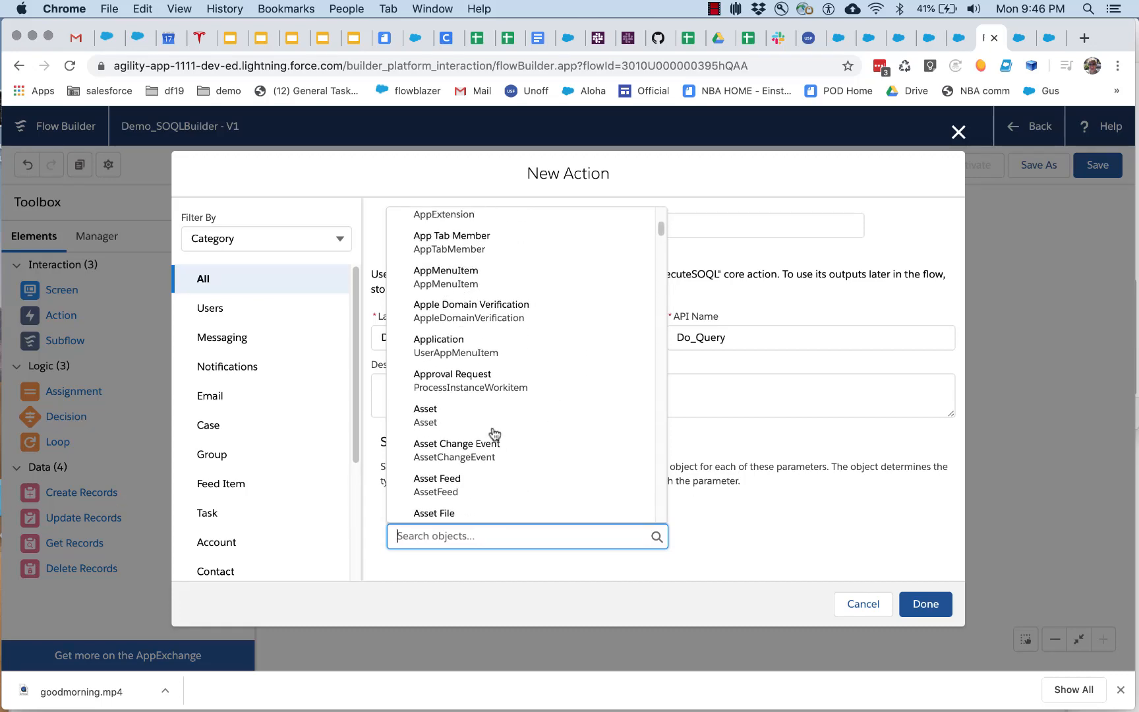
scroll(494, 428, up, 10)
click(796, 455)
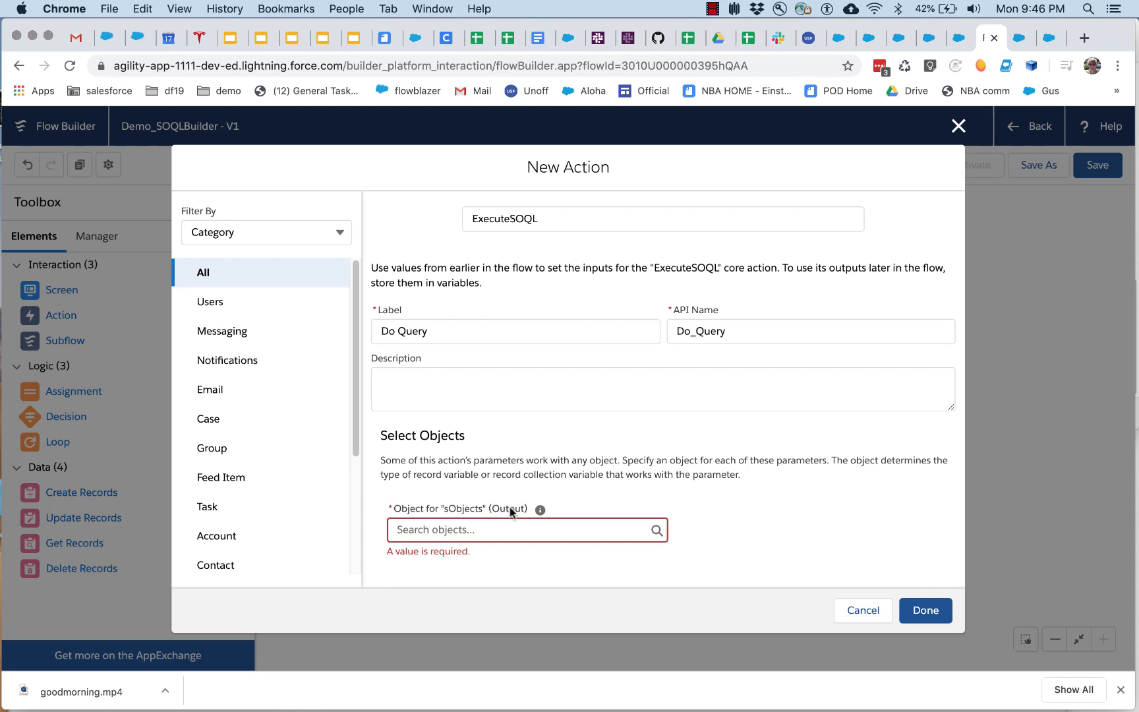
click(498, 534)
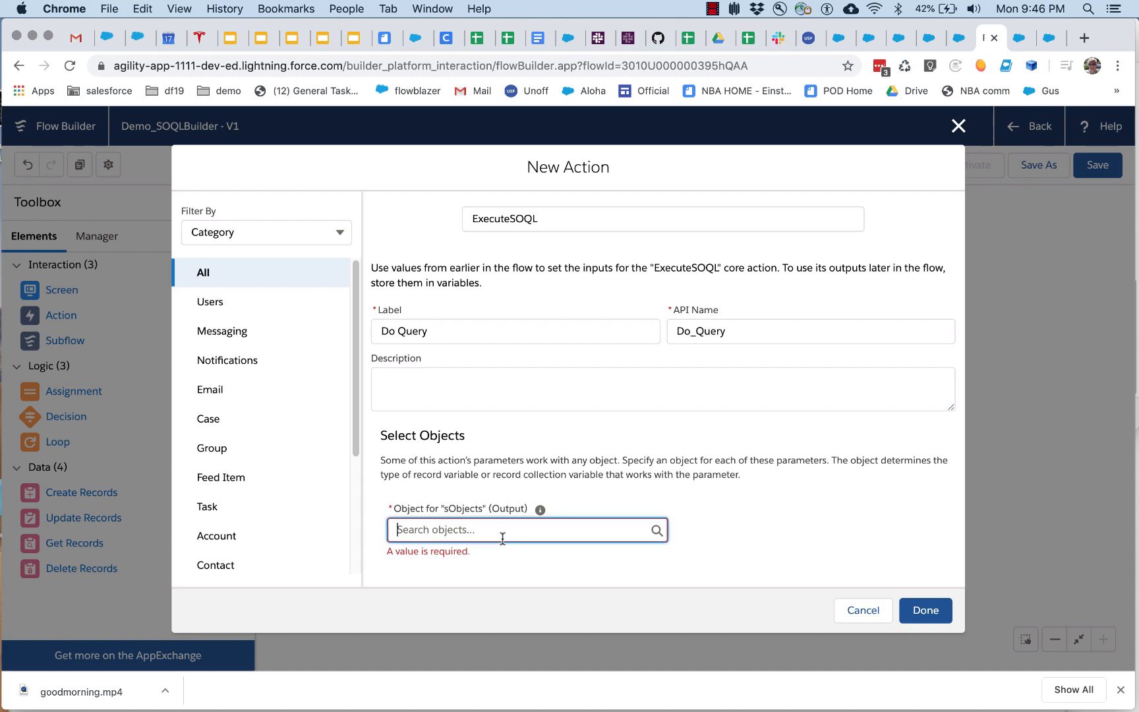
click(468, 385)
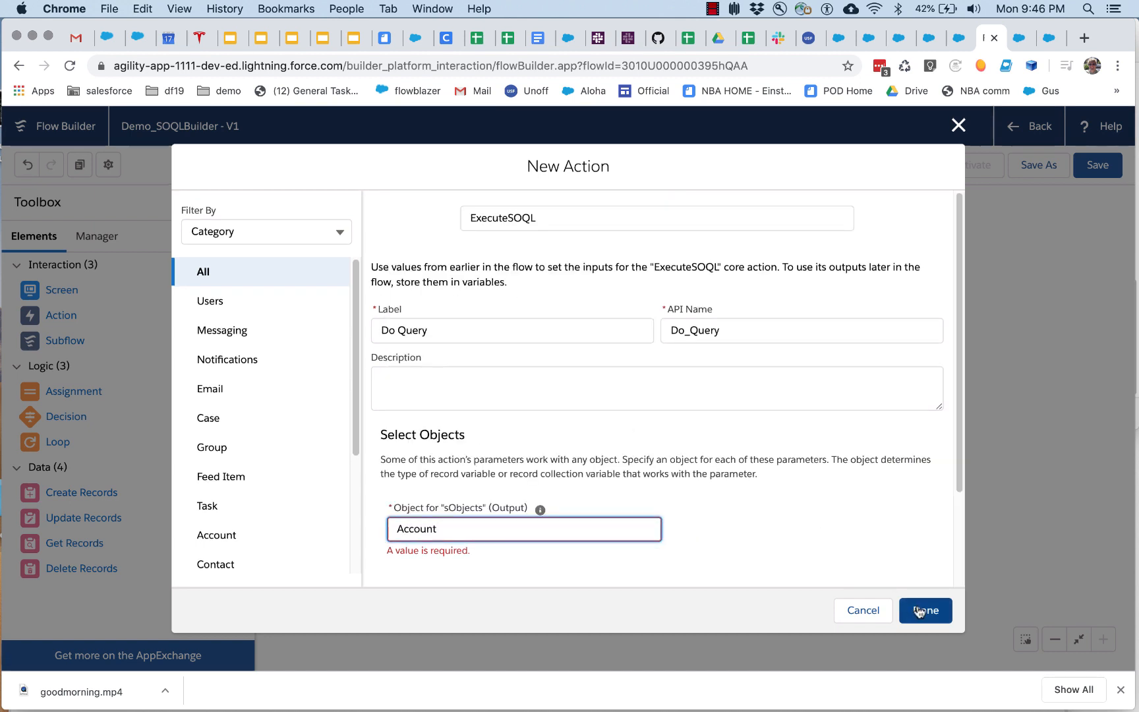
Set the Do Query action's soqlQuery input to {!curQueryString} and finish adding the action
scroll(883, 585, down, 3)
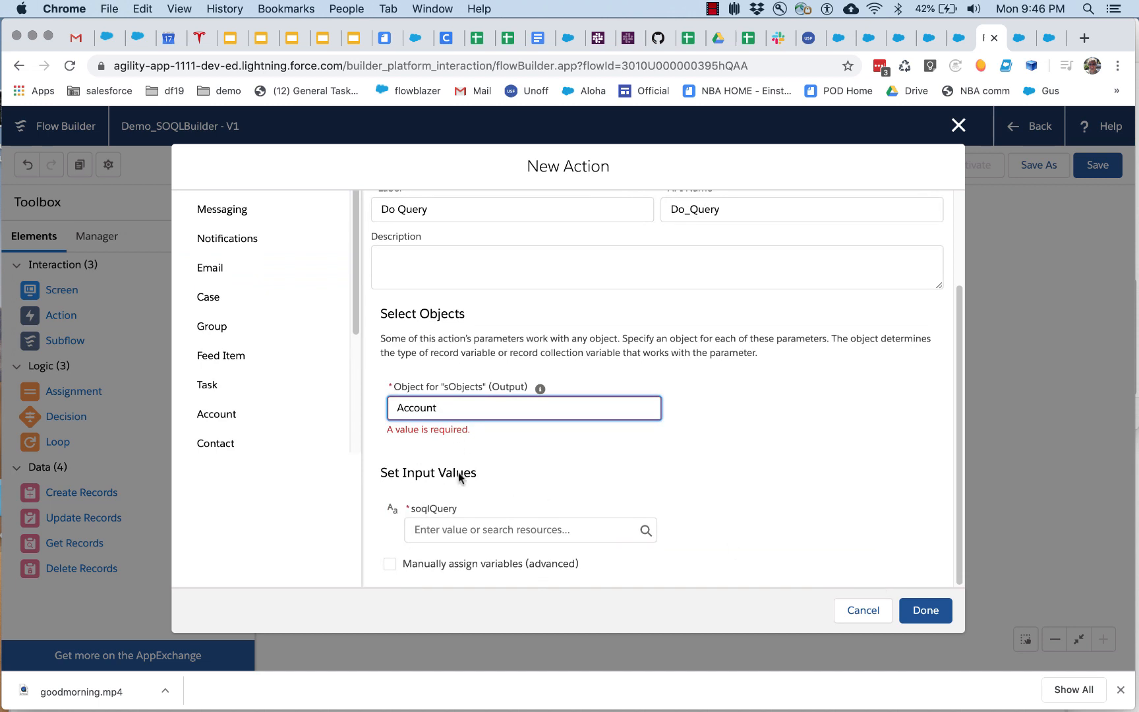
click(446, 531)
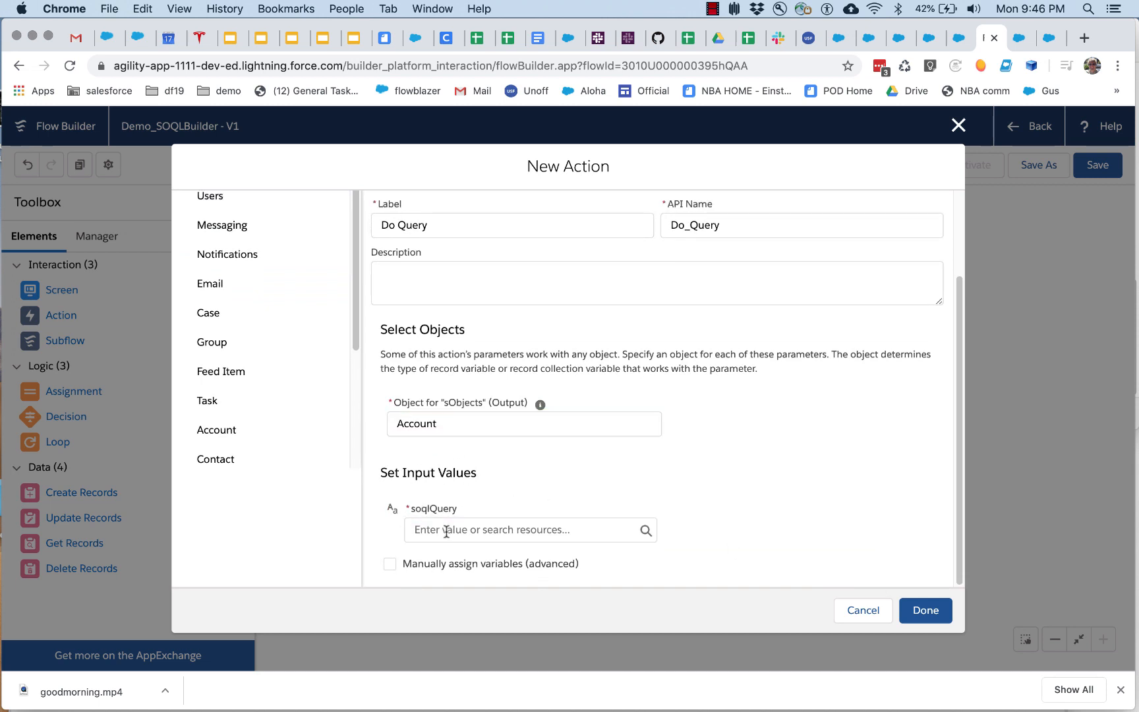
click(465, 505)
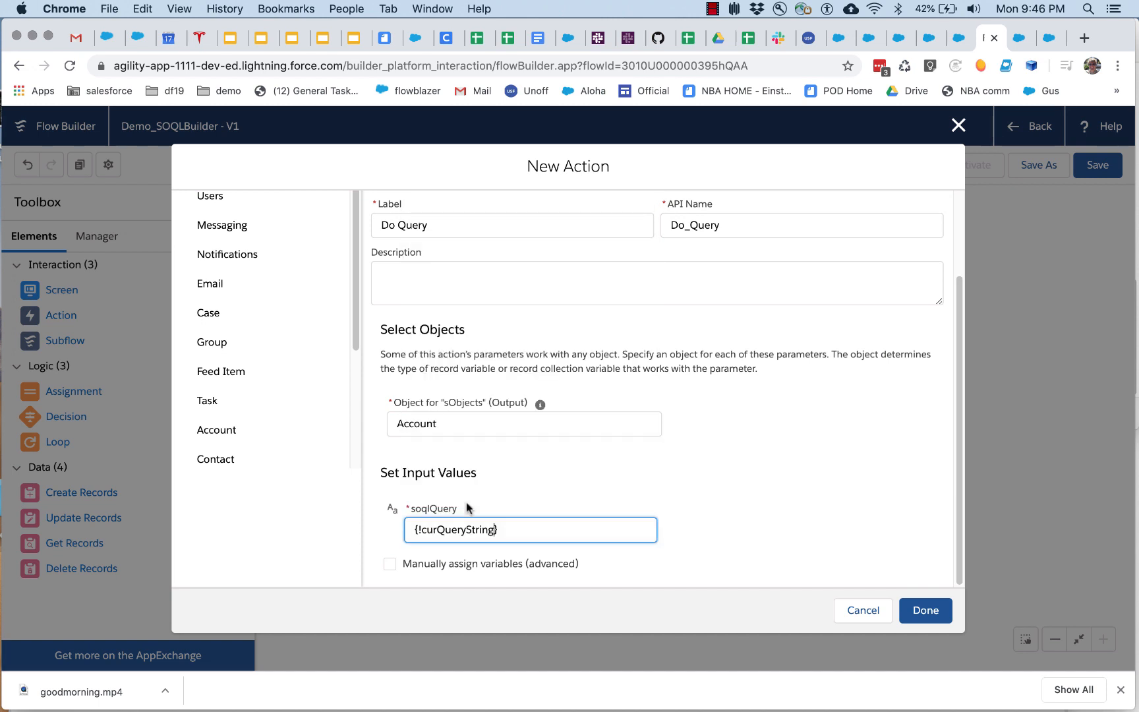
click(469, 430)
click(484, 426)
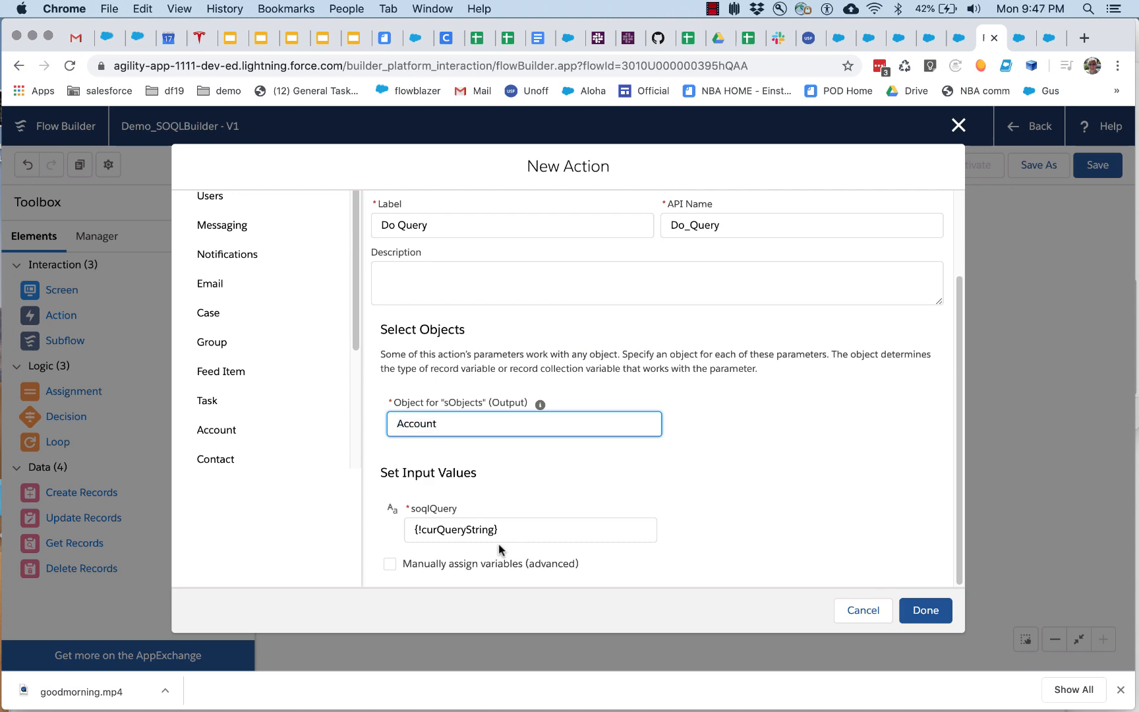
click(925, 610)
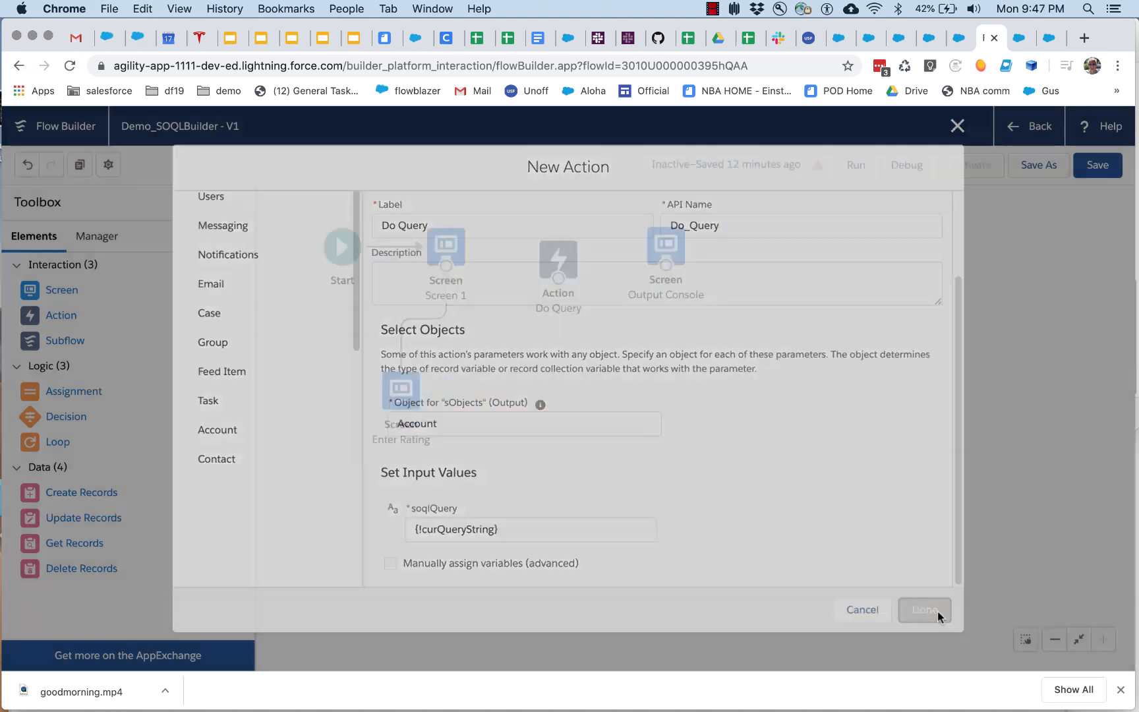
Connect Screen 1 to the Do Query action and on to the Output Console screen, lining the action up with both screens
click(553, 257)
drag(552, 257, 550, 254)
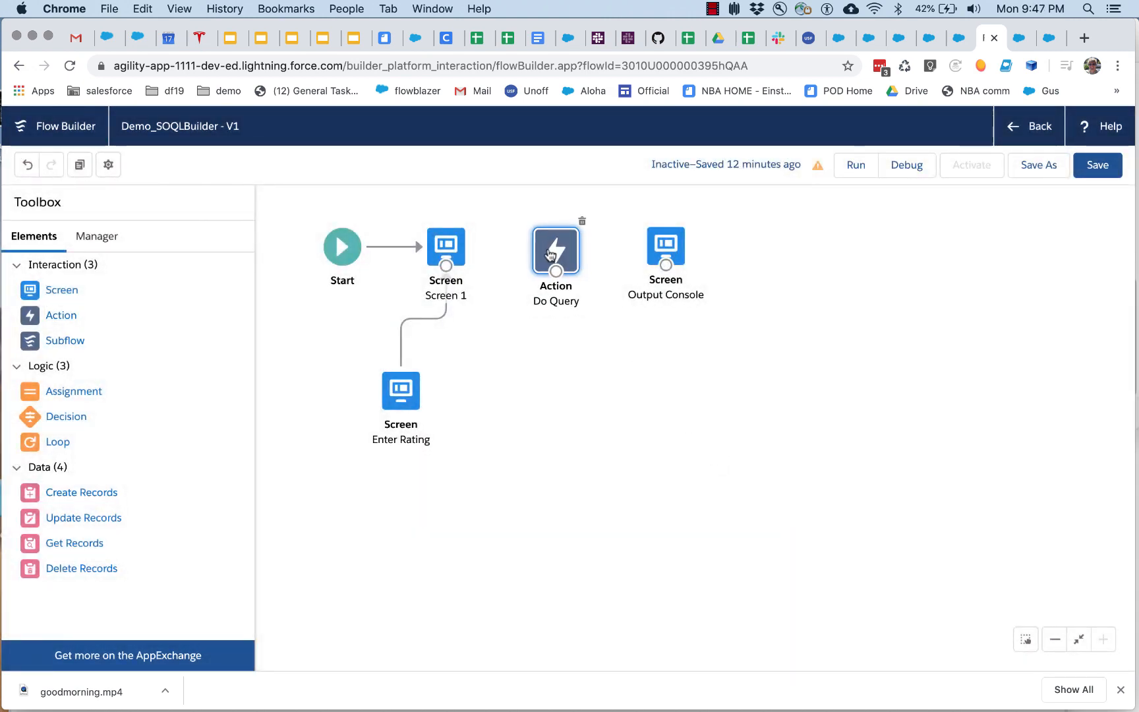
drag(446, 266, 666, 250)
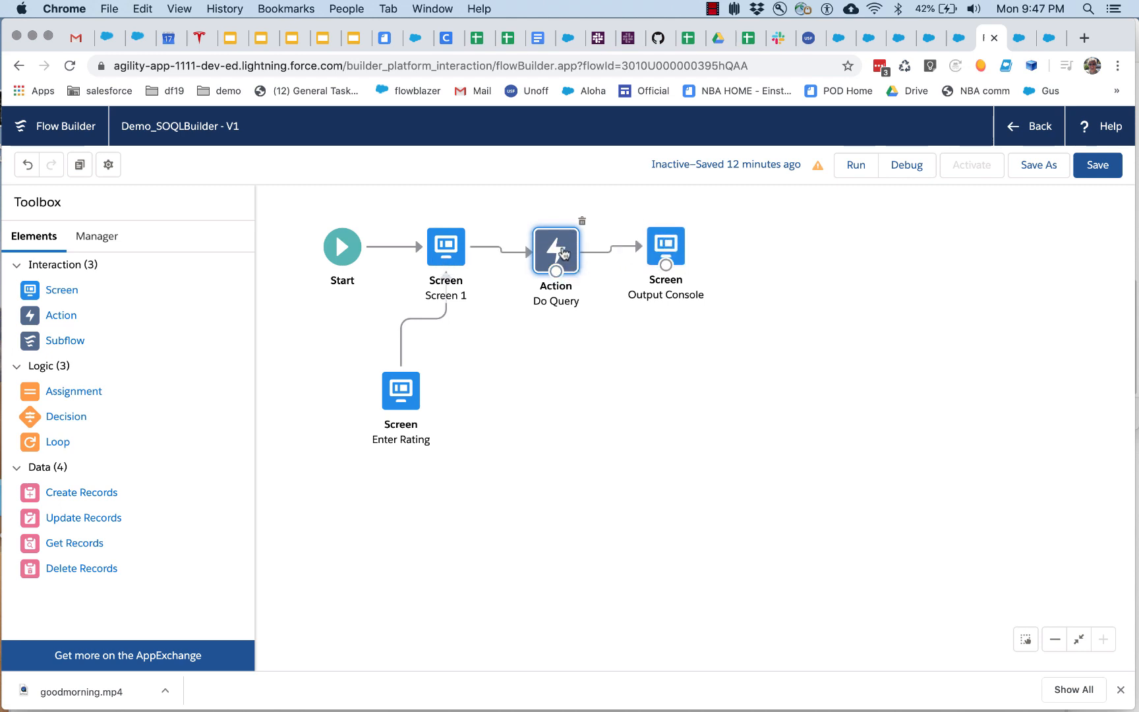
drag(563, 254, 564, 248)
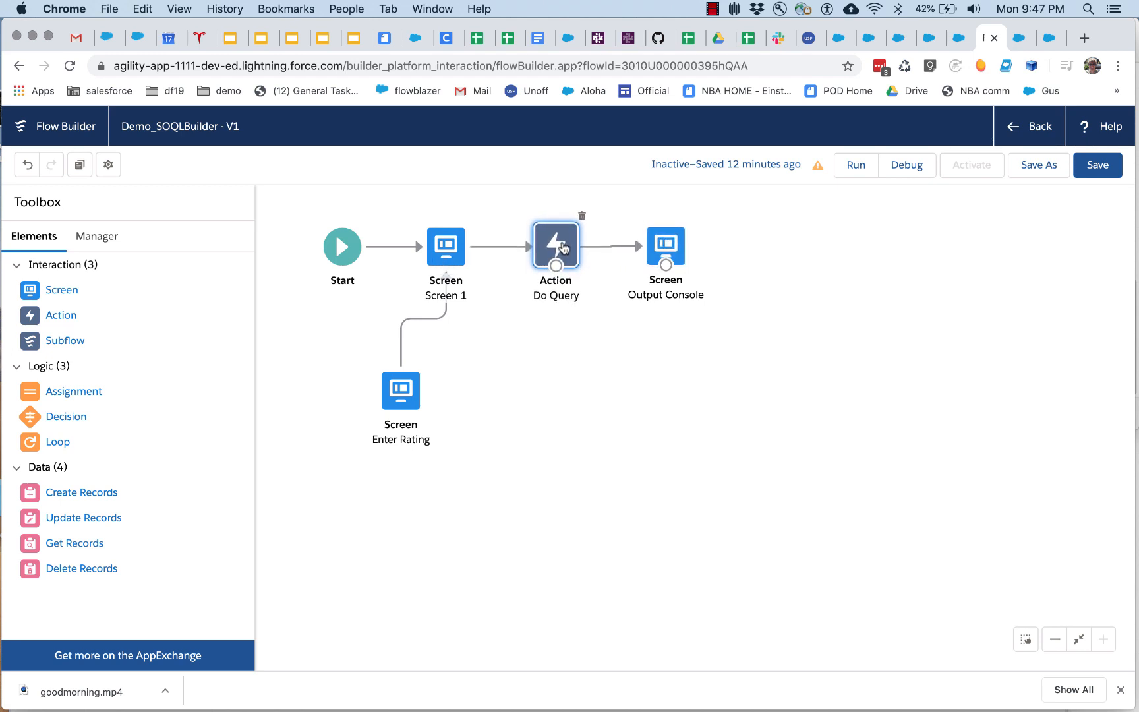
Insert the {!Do_Query.sObjects} reference under "Return Records:" in the Output Console screen's display text and save the screen
double_click(666, 245)
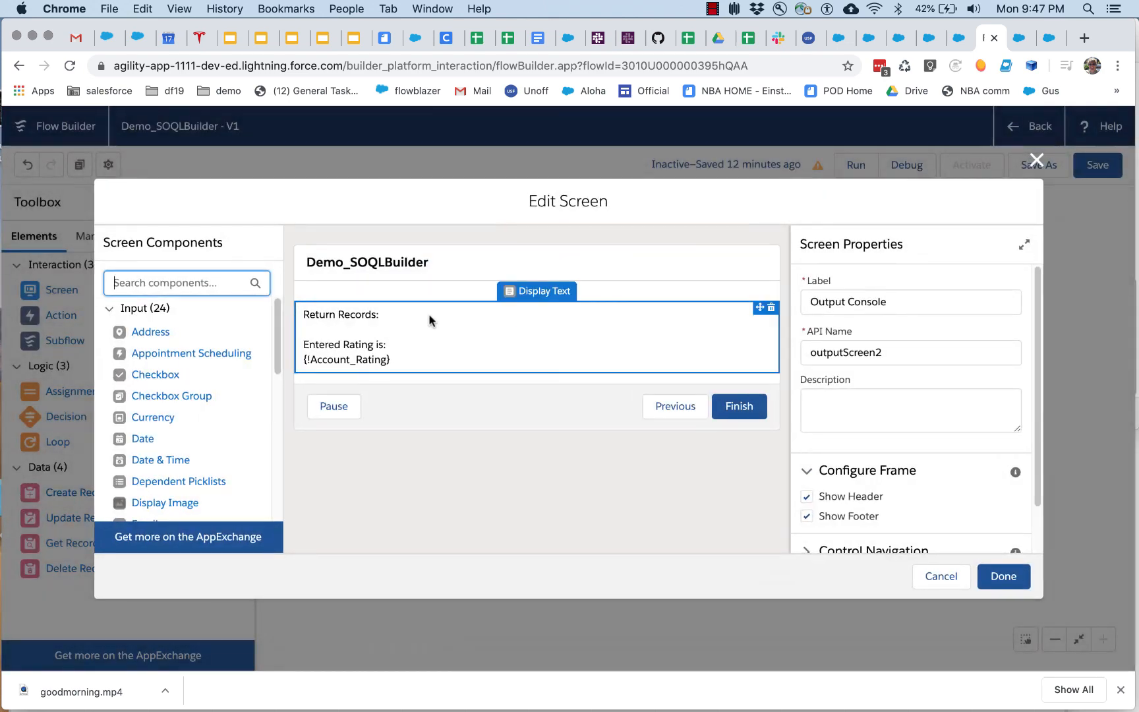
click(428, 315)
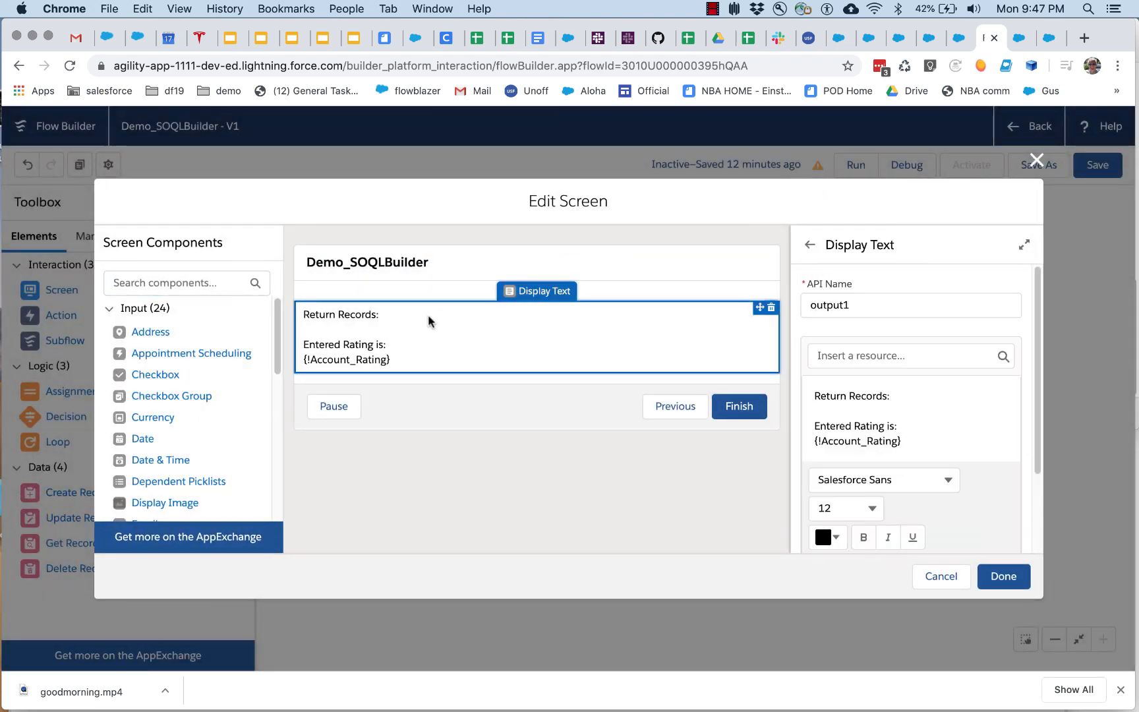
click(893, 394)
key(Return)
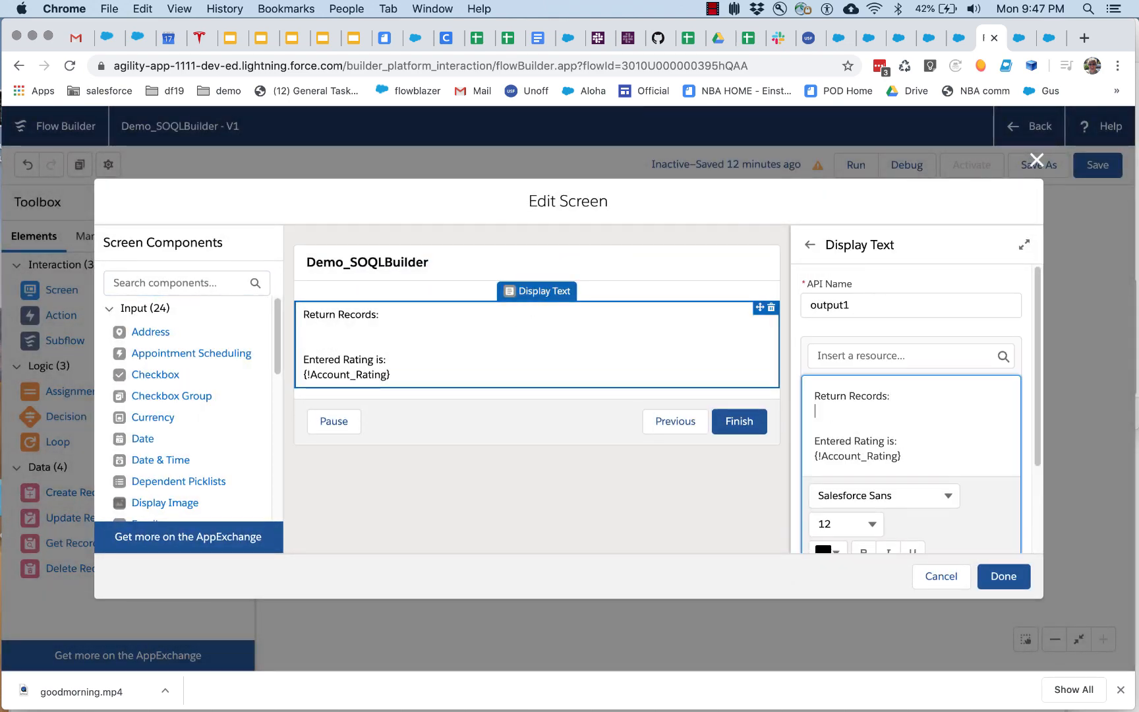
click(877, 353)
click(889, 443)
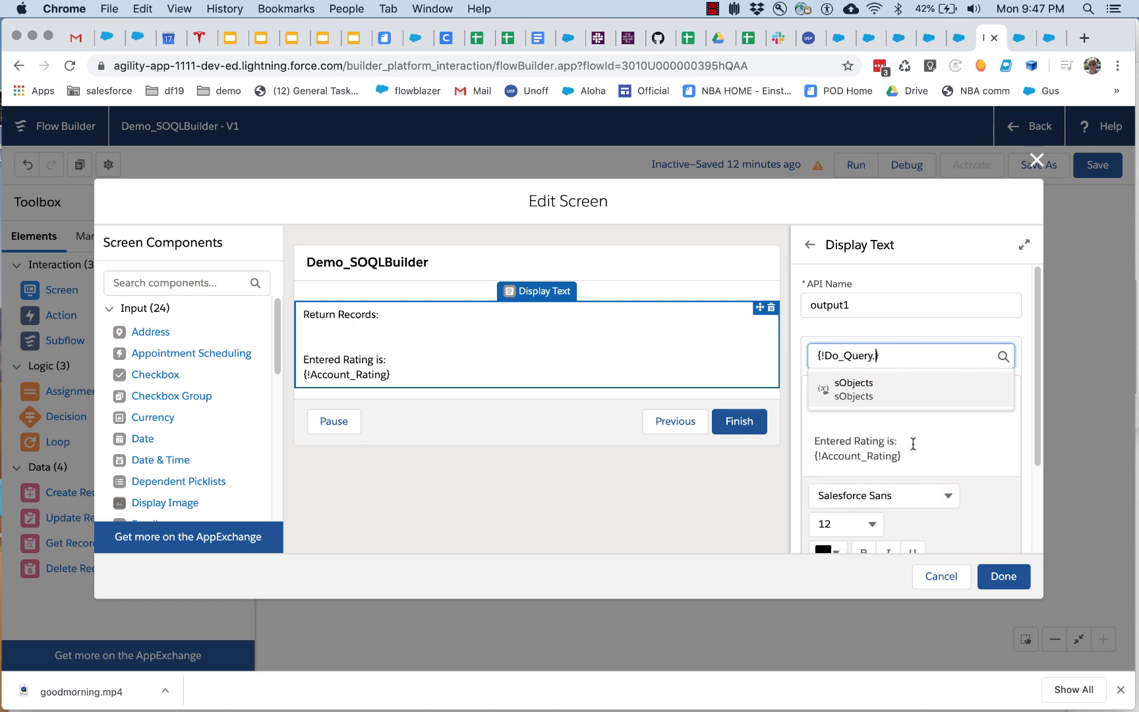
click(862, 395)
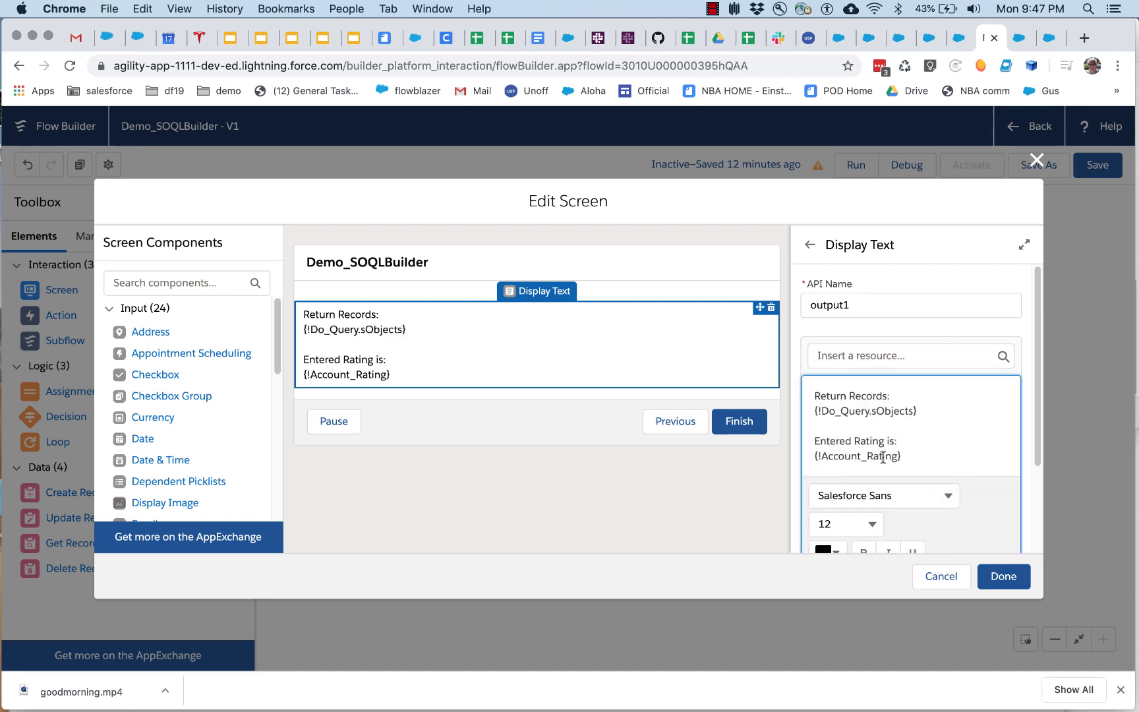
click(1000, 576)
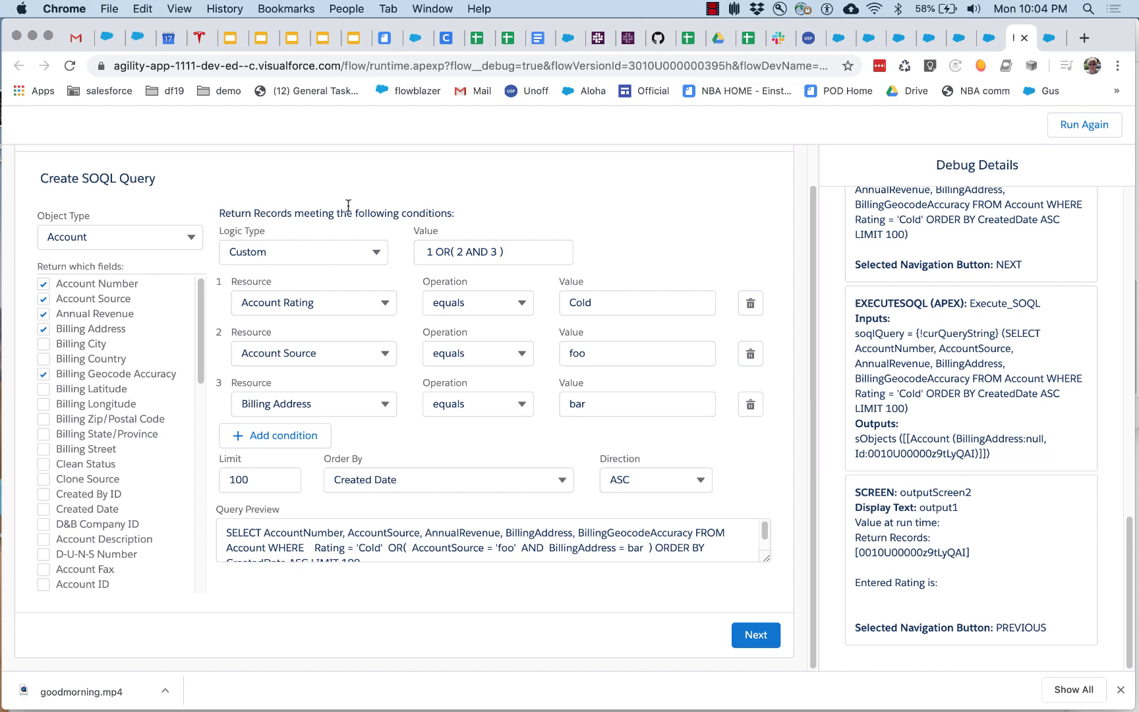
View the Object Type choices in the running query builder, then return to the flow and close the Screen 1 editor
click(195, 239)
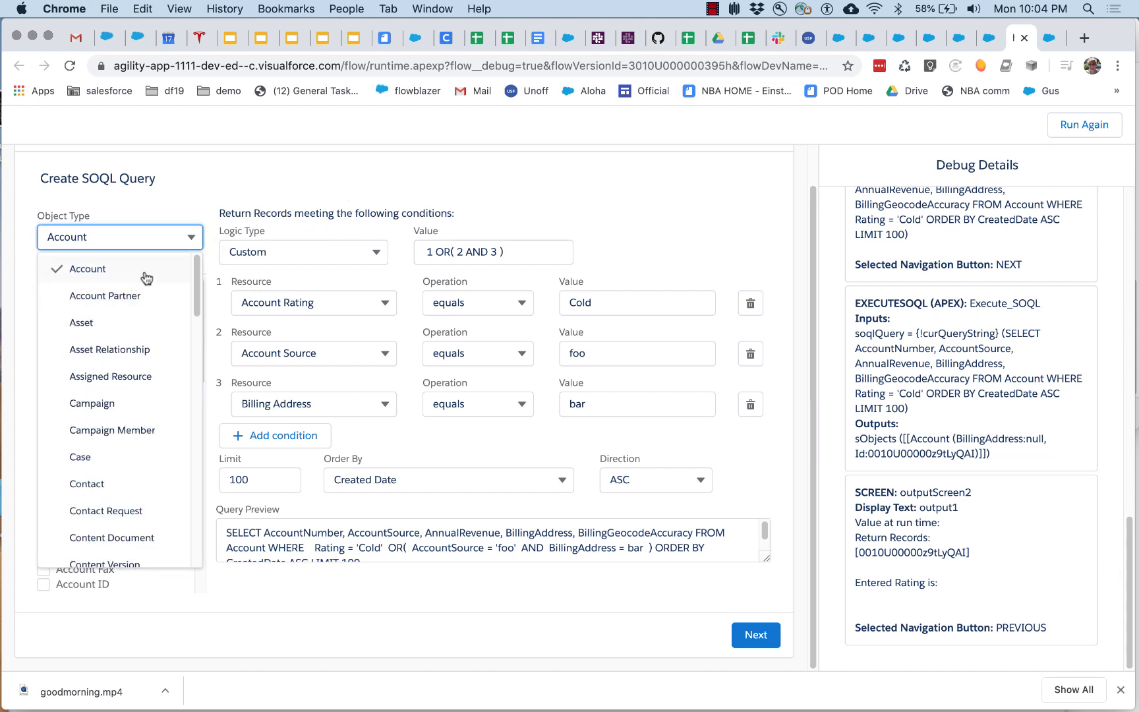
click(247, 205)
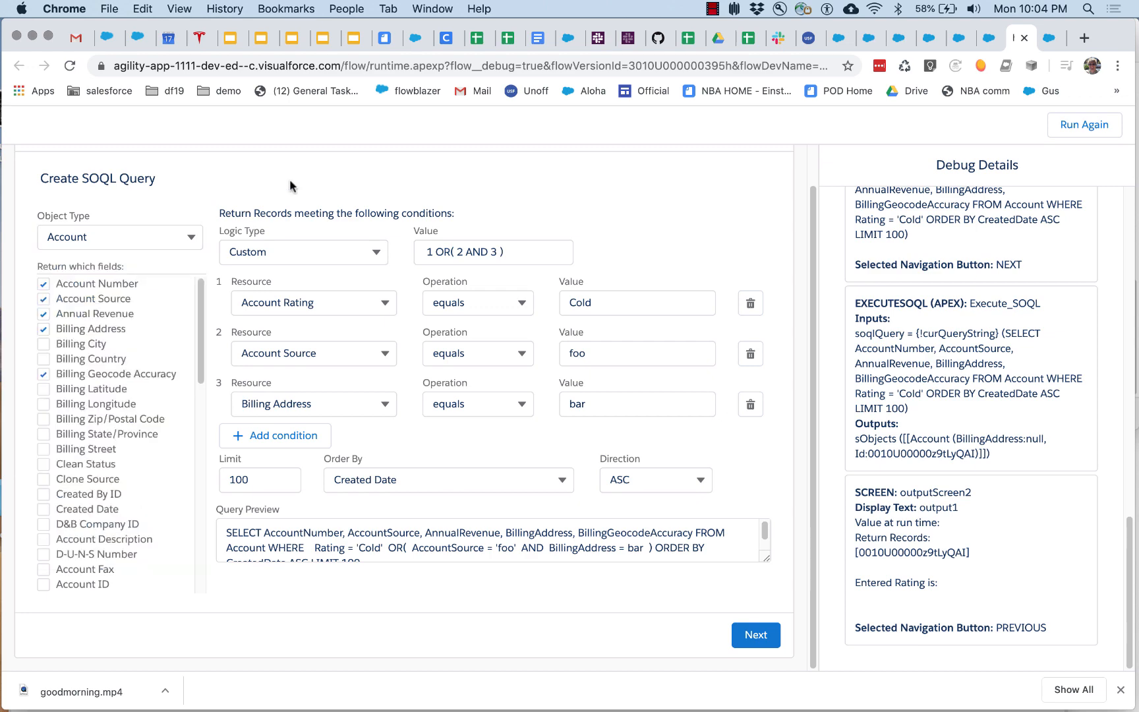
click(989, 38)
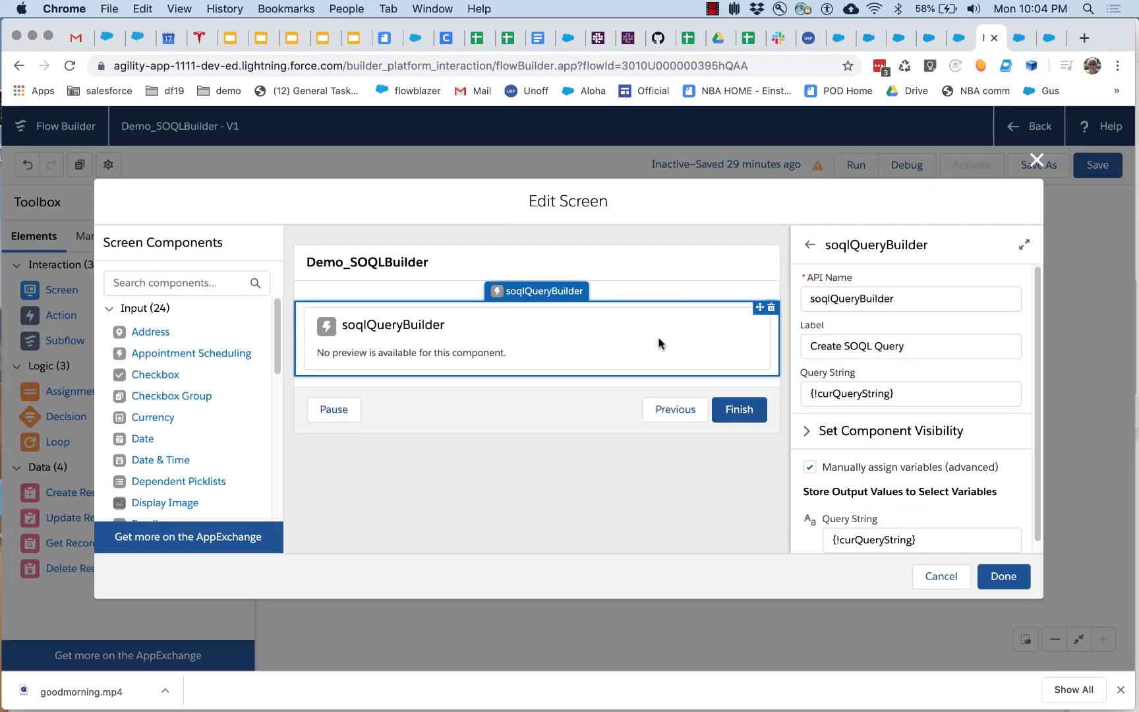
click(1036, 159)
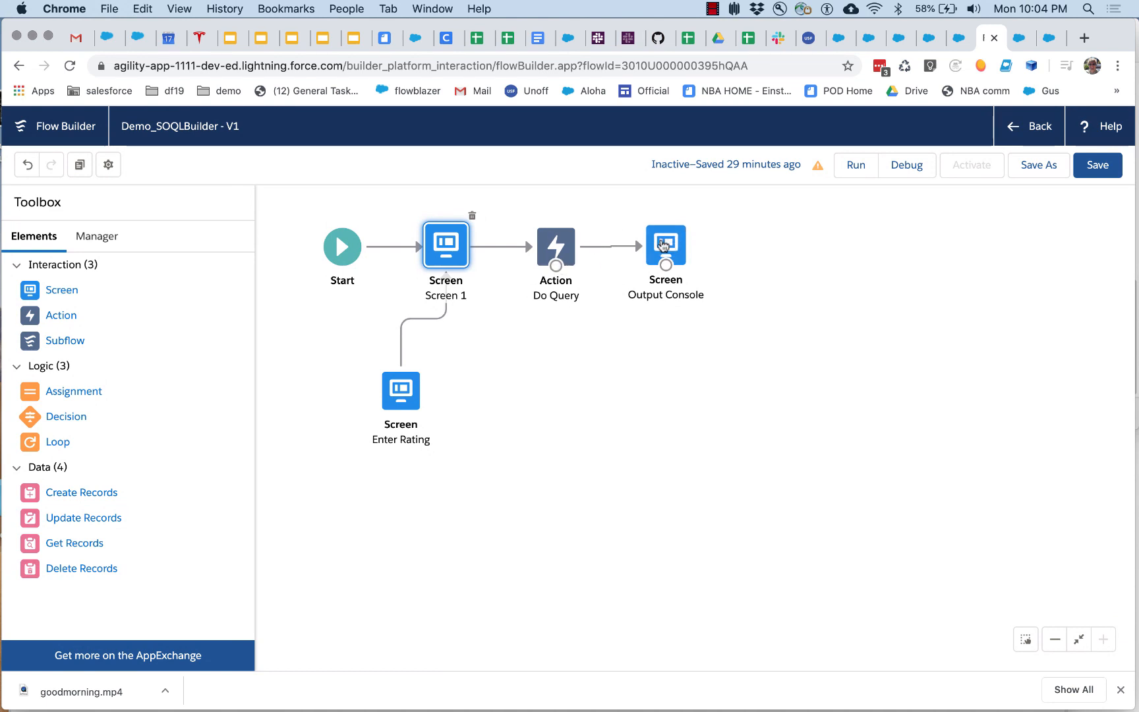
Examine the locked sObjects output object in the Do Query action's settings and leave without changes
double_click(559, 243)
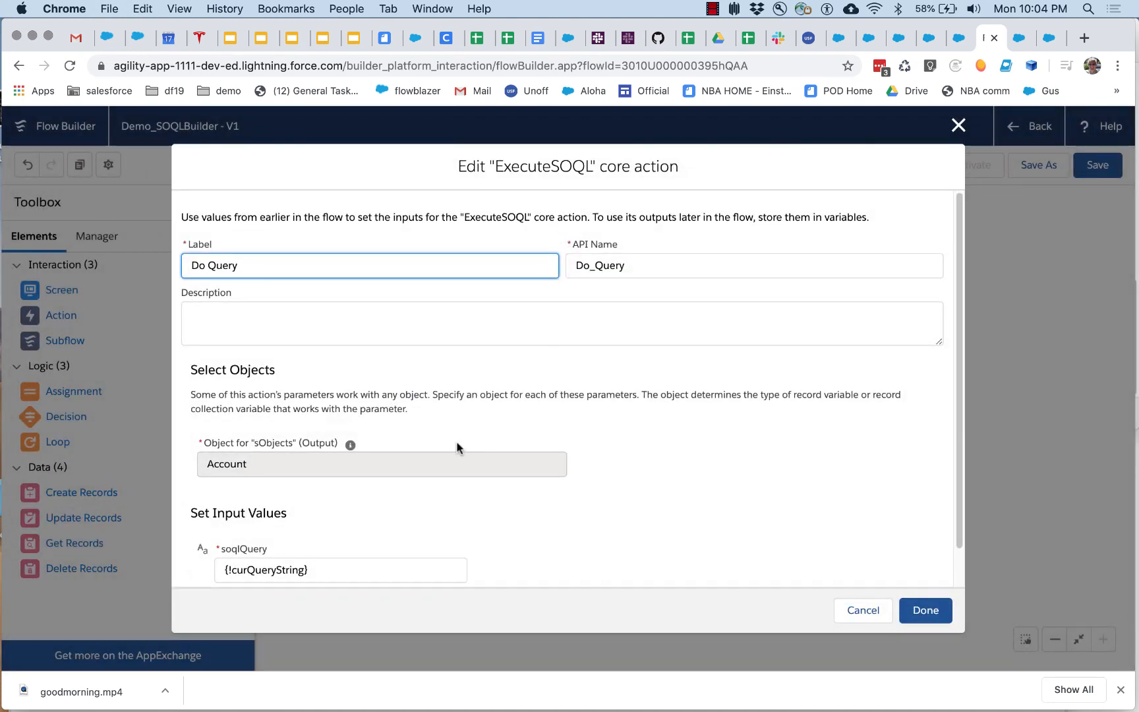
scroll(437, 455, down, 2)
click(303, 422)
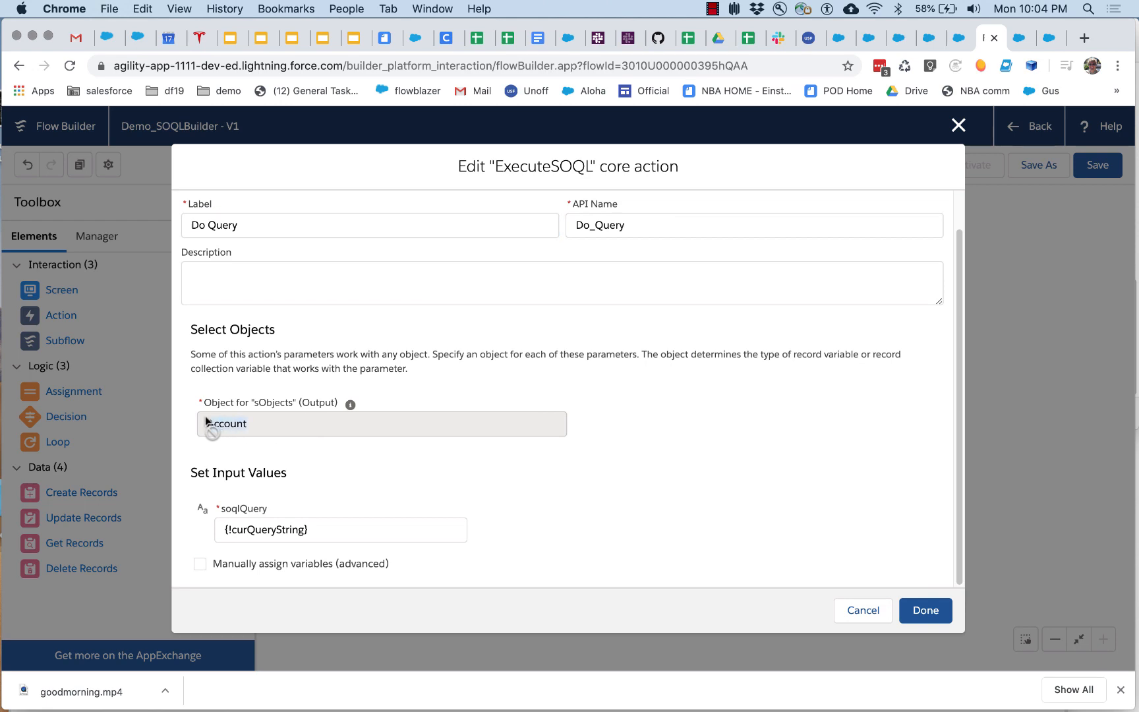
click(855, 610)
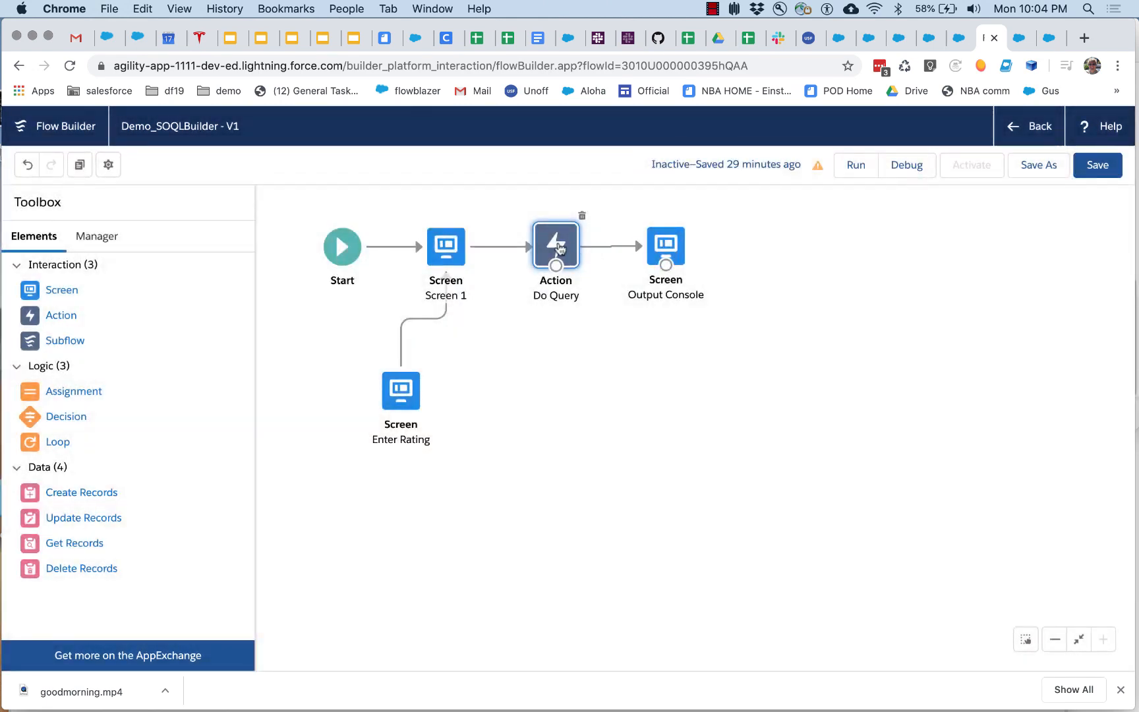
Duplicate the Do Query action, place the copy below the original, and delete the copy
click(79, 164)
drag(615, 308, 557, 362)
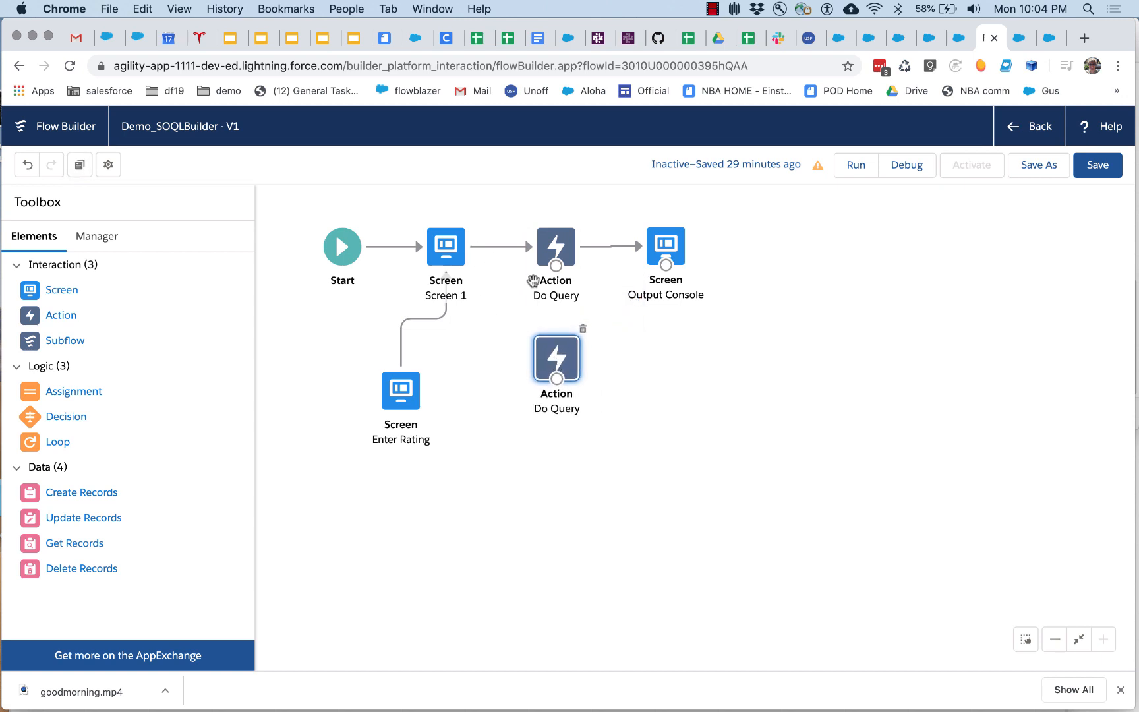
click(583, 331)
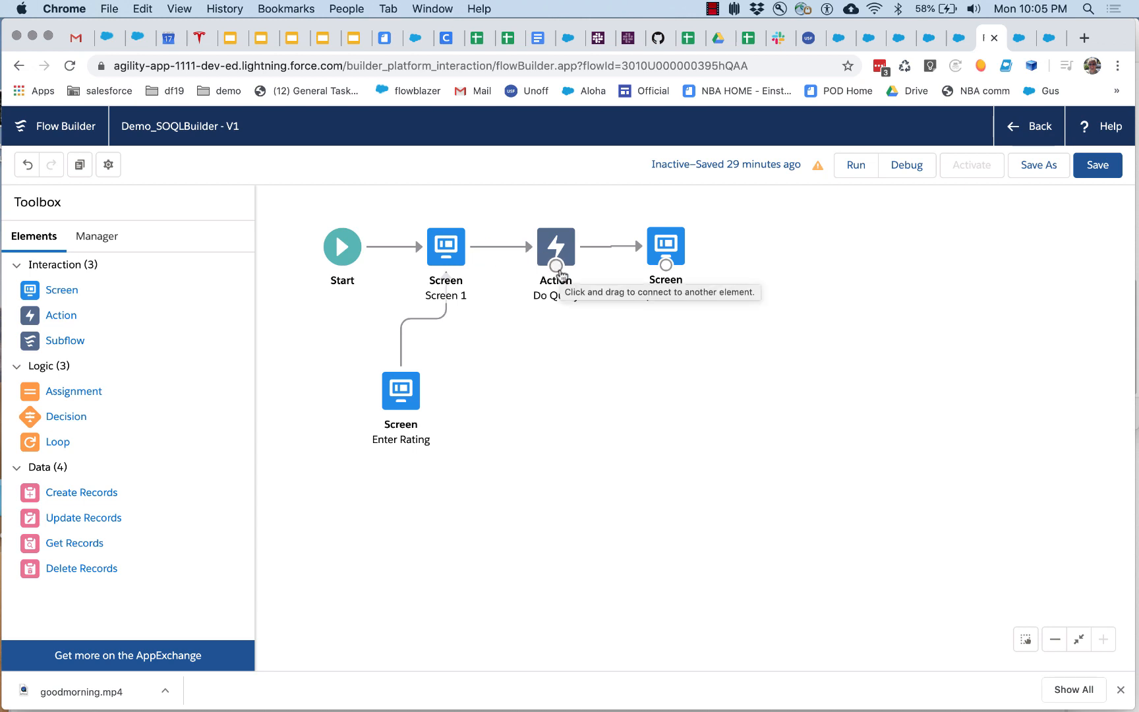
Examine the query string input and output variable of the soqlQueryBuilder component on Screen 1
double_click(449, 255)
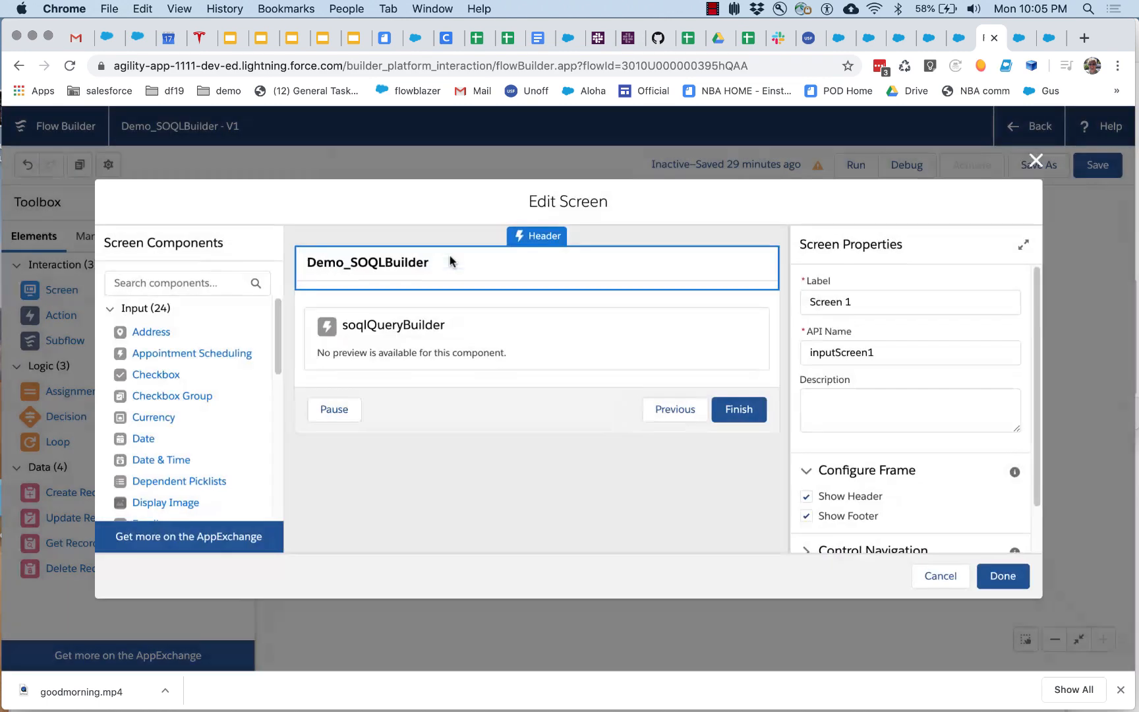
click(344, 334)
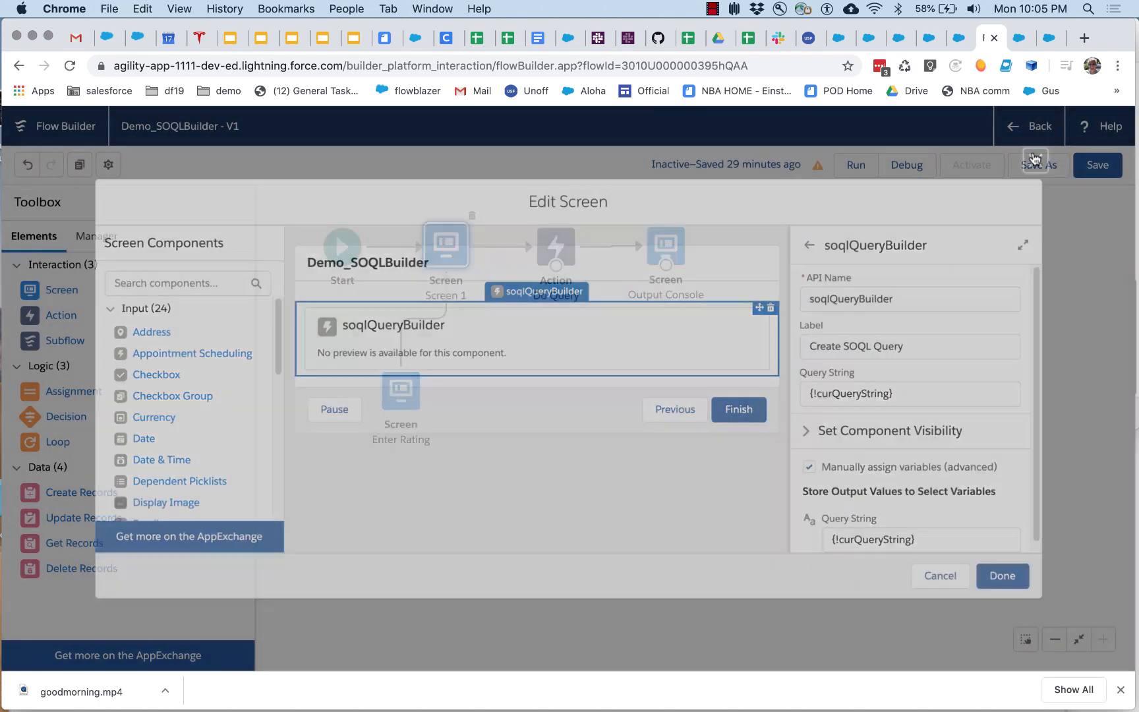
click(1037, 159)
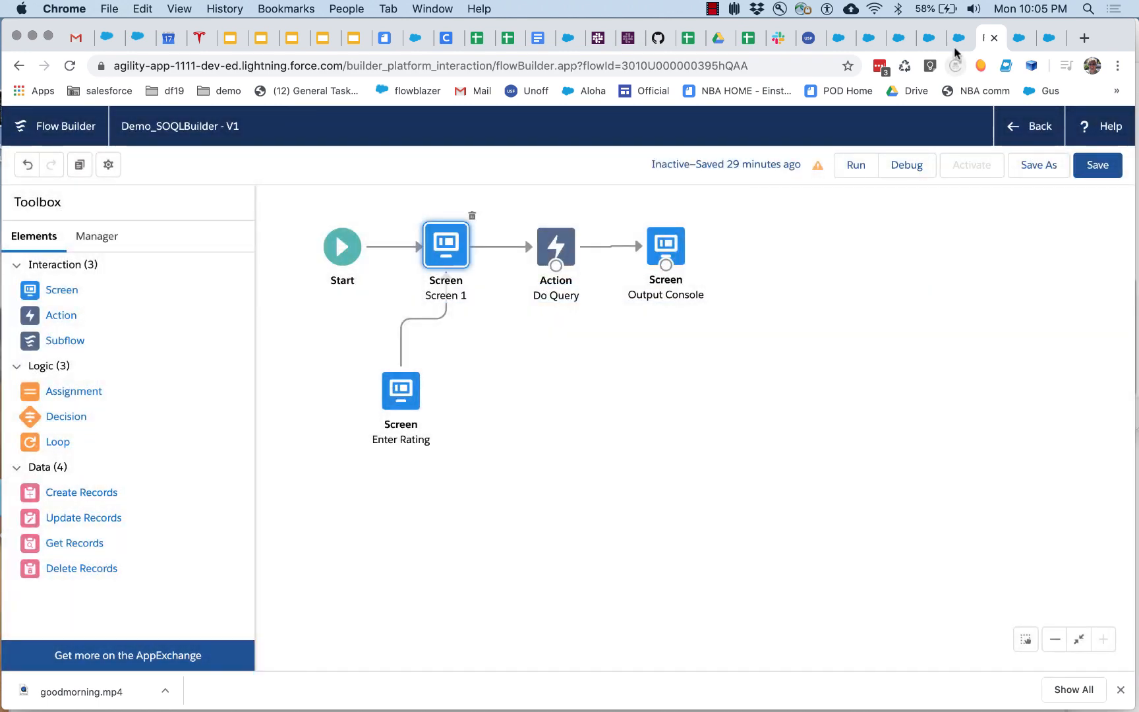
View the Create SOQL Query form in the debug run and return to the flow canvas
click(955, 49)
click(1017, 47)
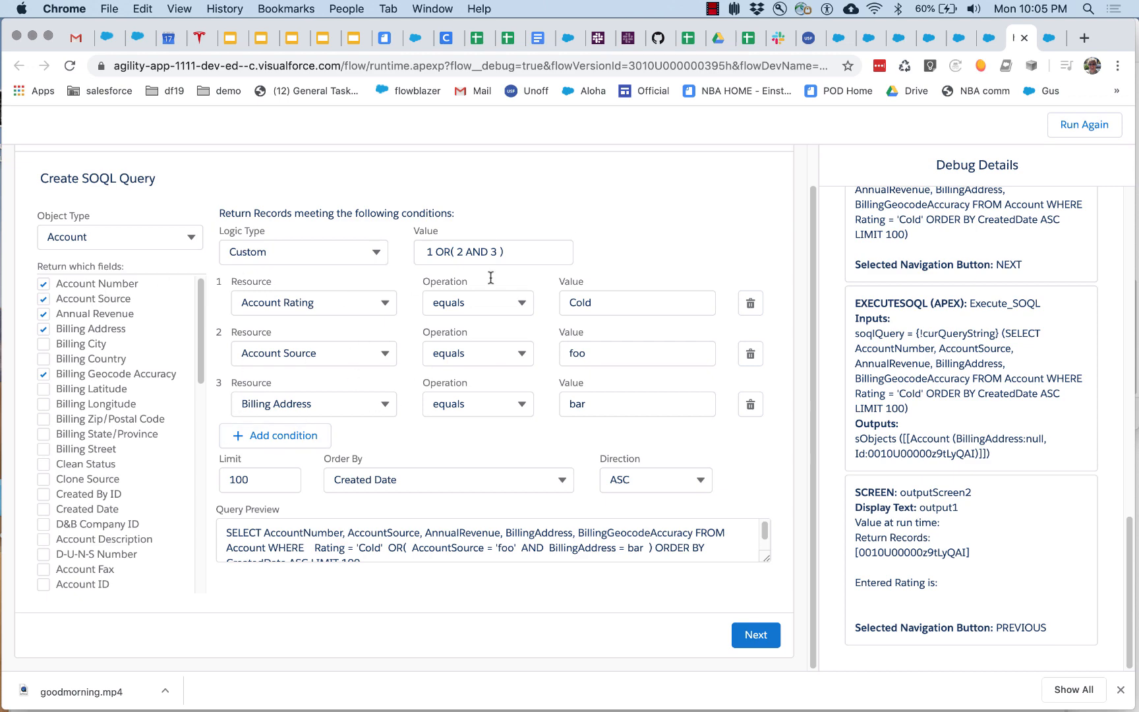
click(986, 46)
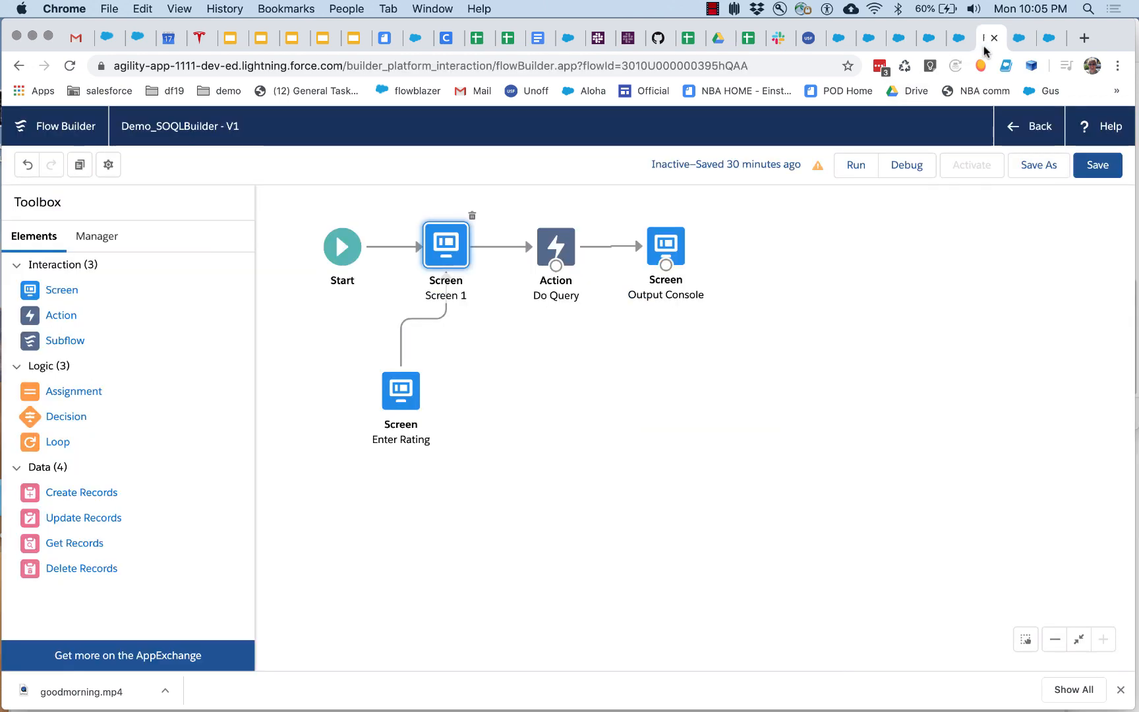
Review the object and soqlQuery input of the Do Query action and close its settings
double_click(558, 244)
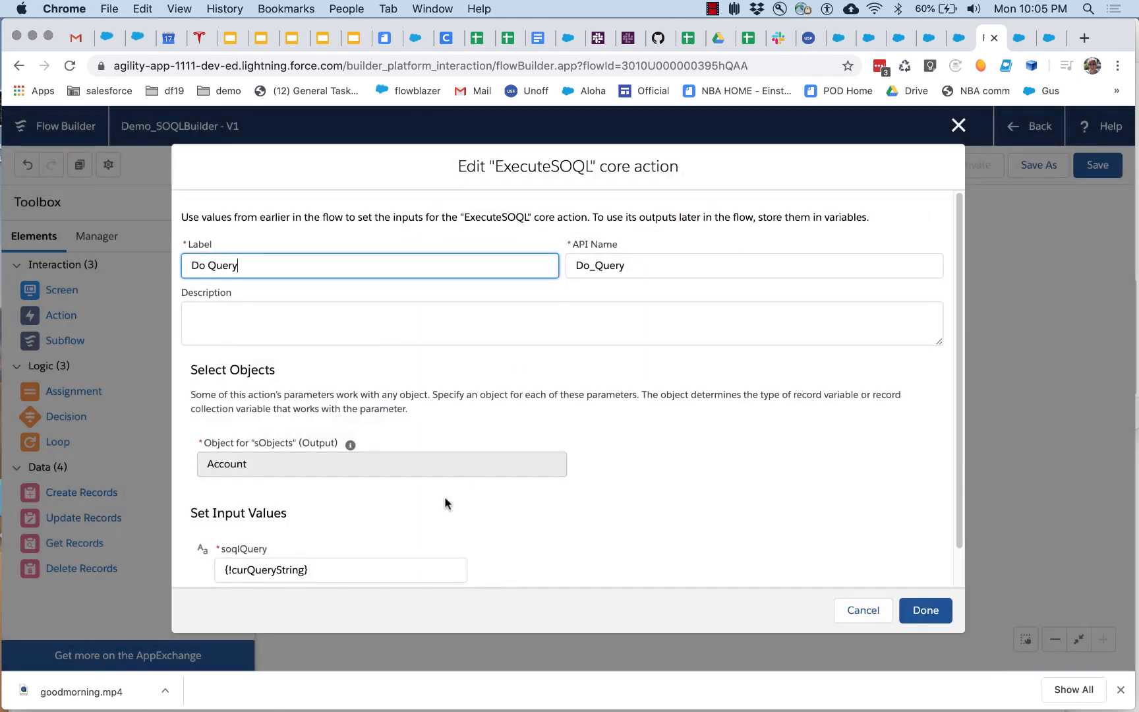
scroll(415, 508, down, 2)
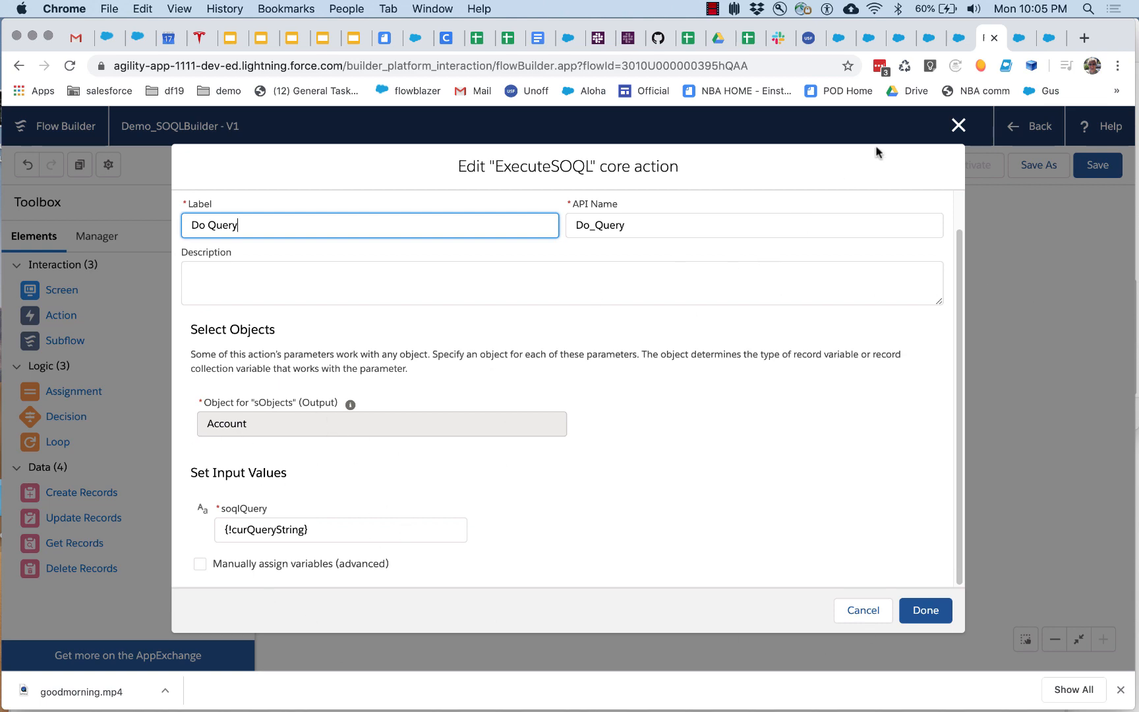
click(957, 126)
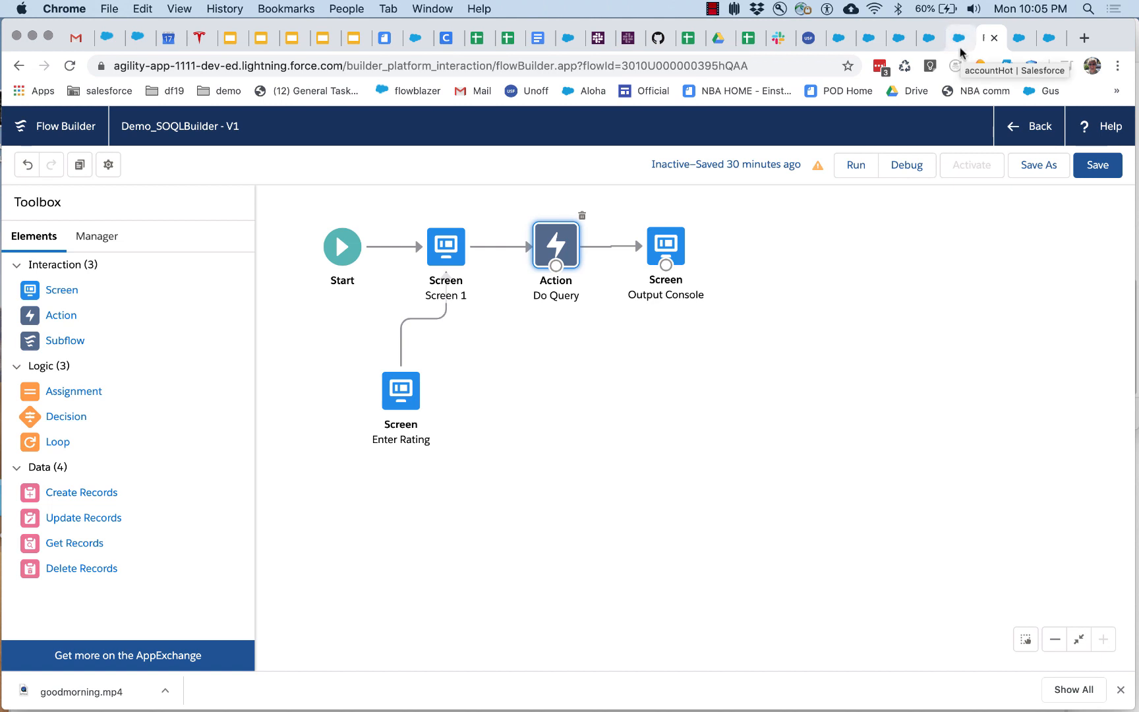
click(1022, 41)
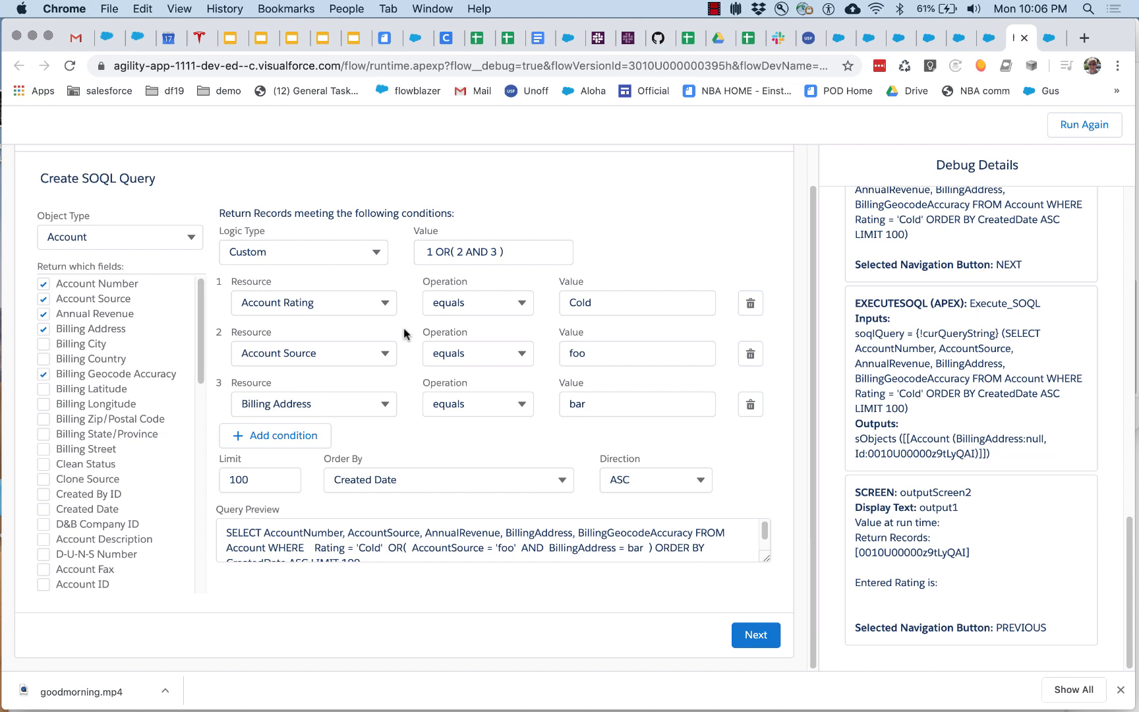
click(714, 9)
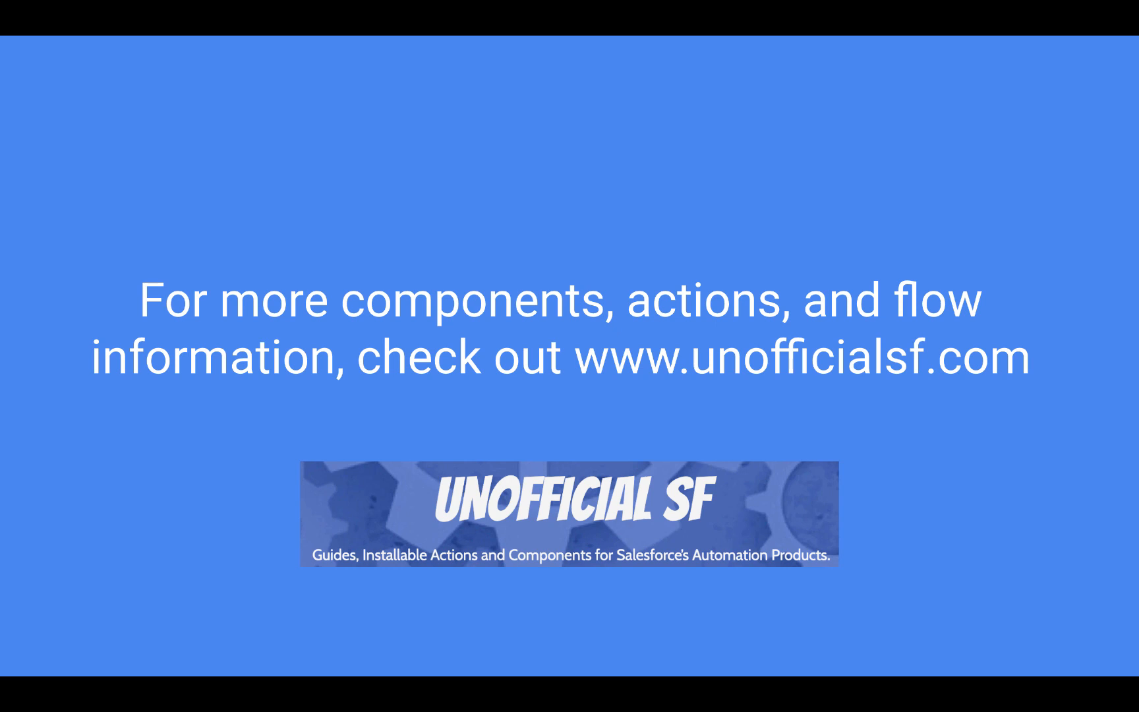
key(Escape)
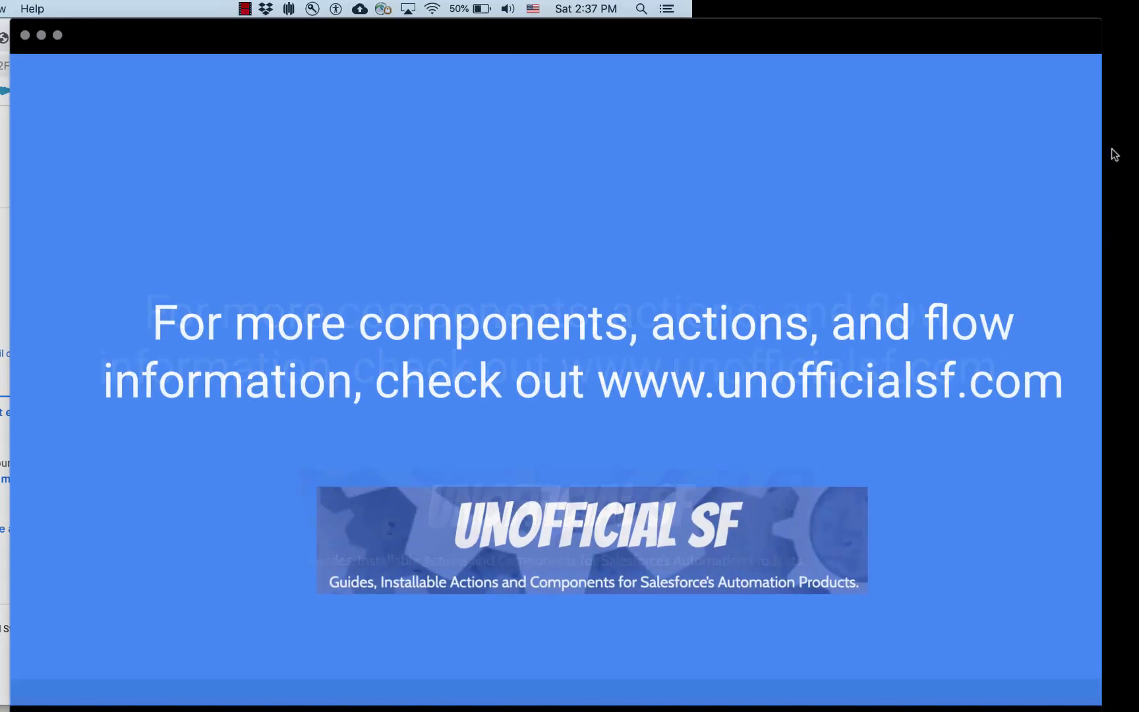